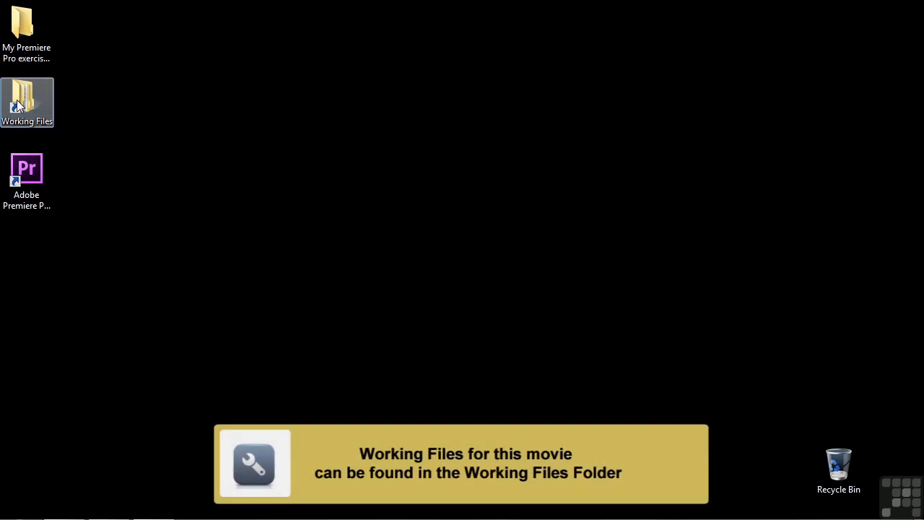
- Open the project file 1503-using track matte key.prproj from the projects folder
double_click(349, 287)
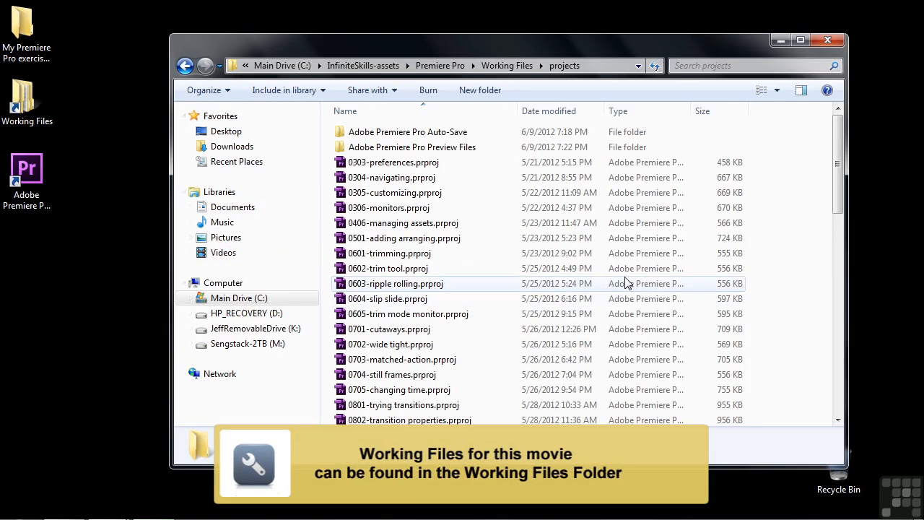
left_click_drag(834, 196, 839, 404)
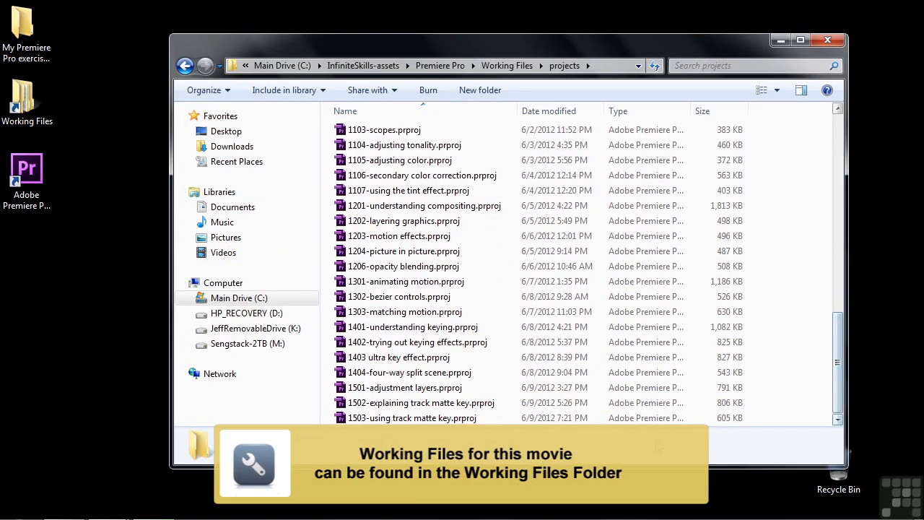
left_click(421, 419)
double_click(423, 419)
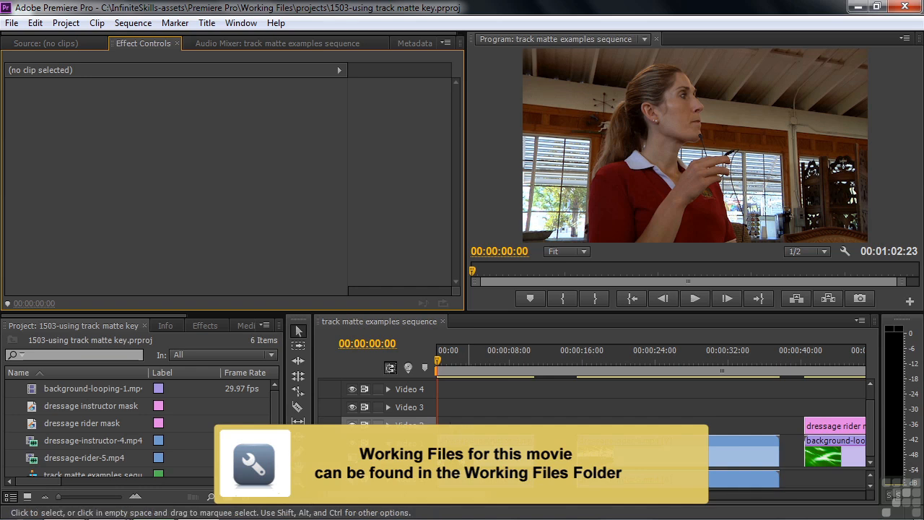
- At about 00:00:05:12, copy only the video of the dressage-instructor-4.mp4 clip onto Video 2 and place dressage instructor mask above it on Video 3
left_click_drag(440, 361, 487, 404)
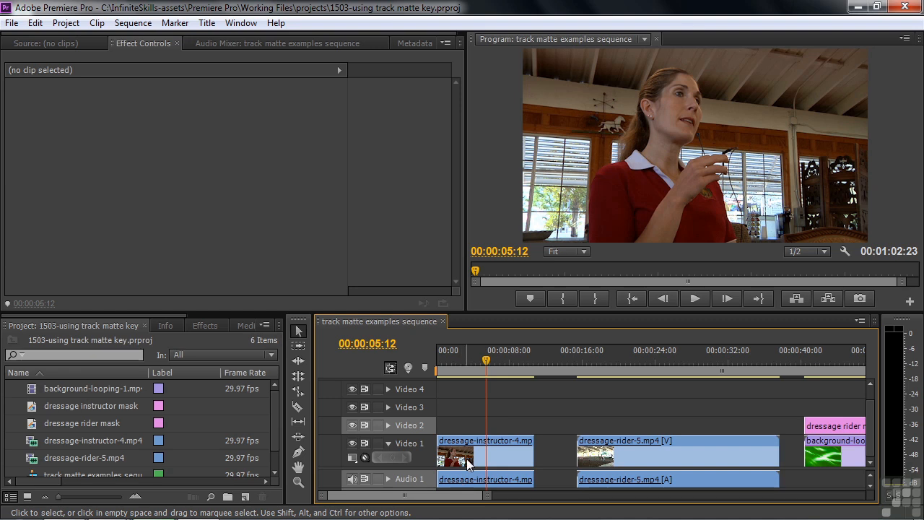
key("alt")
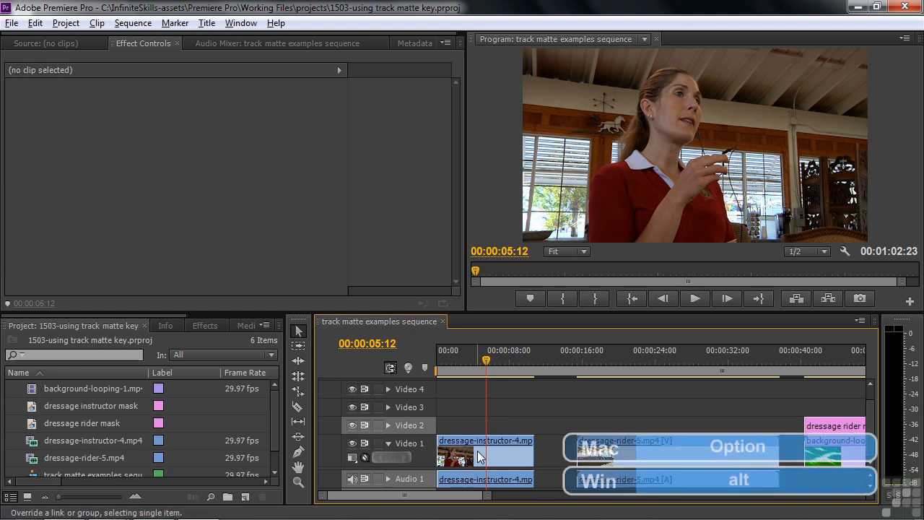
left_click_drag(476, 446, 480, 425)
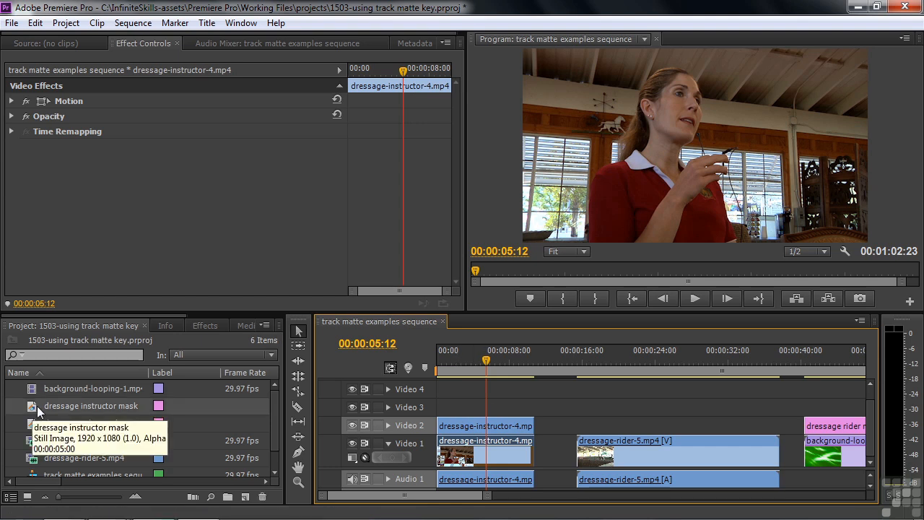
left_click_drag(34, 404, 532, 408)
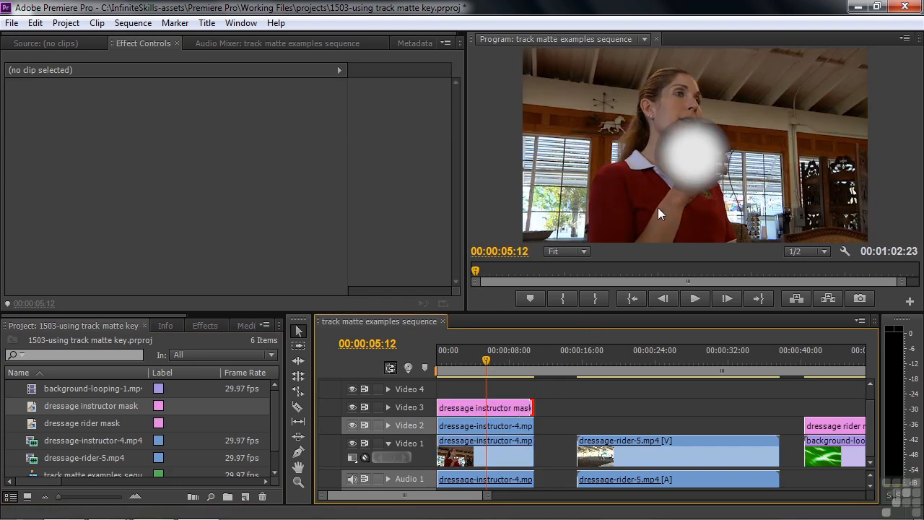
- Examine the gradient fill and the colour stop opacities of the dressage instructor mask title
double_click(451, 413)
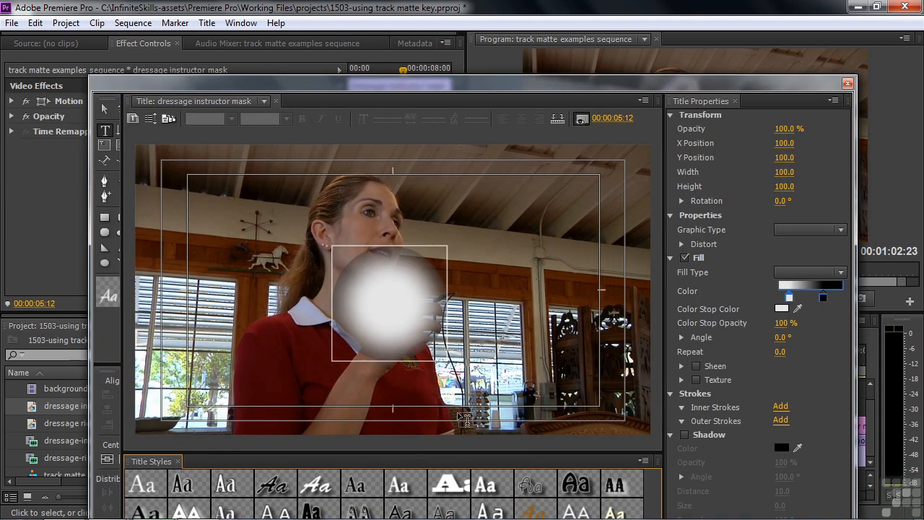
left_click(842, 274)
left_click(827, 320)
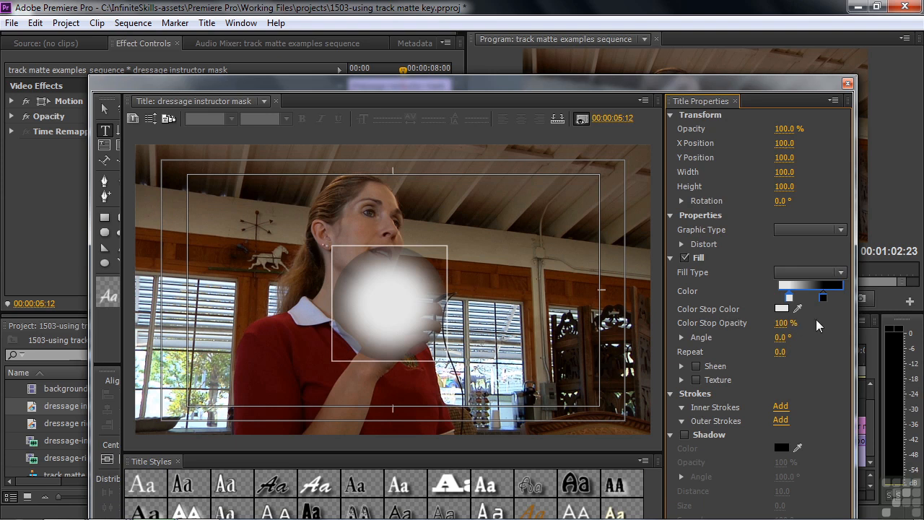
left_click(824, 299)
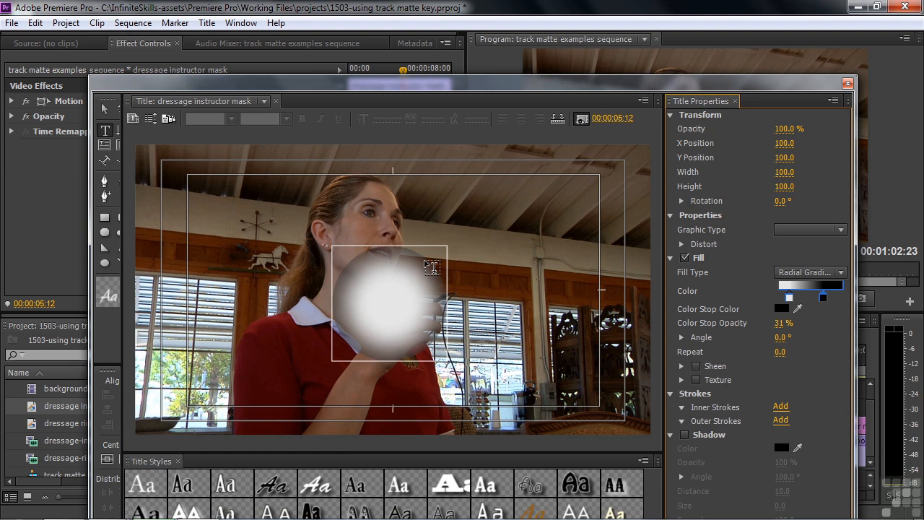
left_click(847, 83)
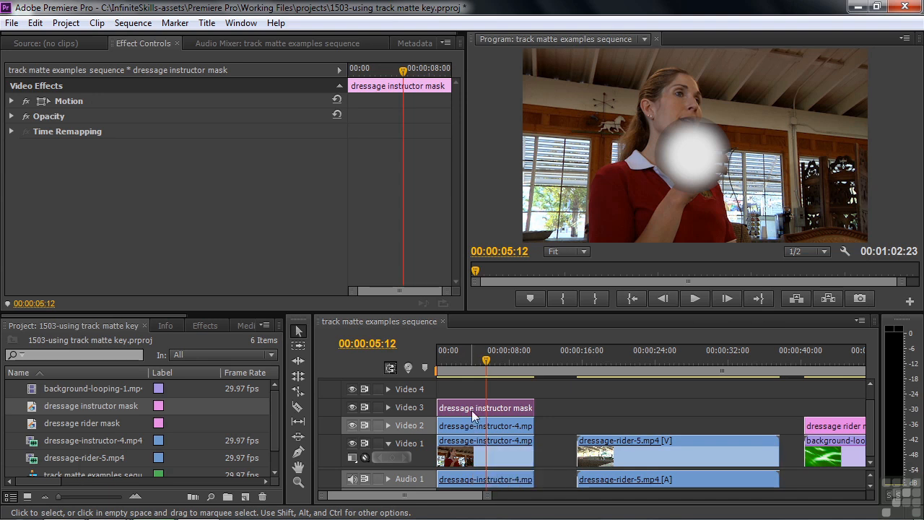
- Apply Track Matte Key to the instructor clip on Video 2 and set its matte to Video 3
left_click(465, 431)
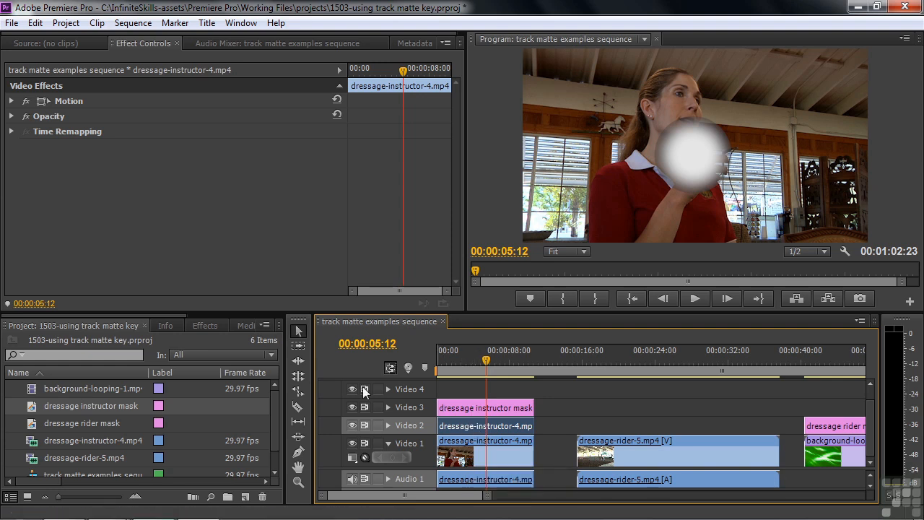
left_click(205, 326)
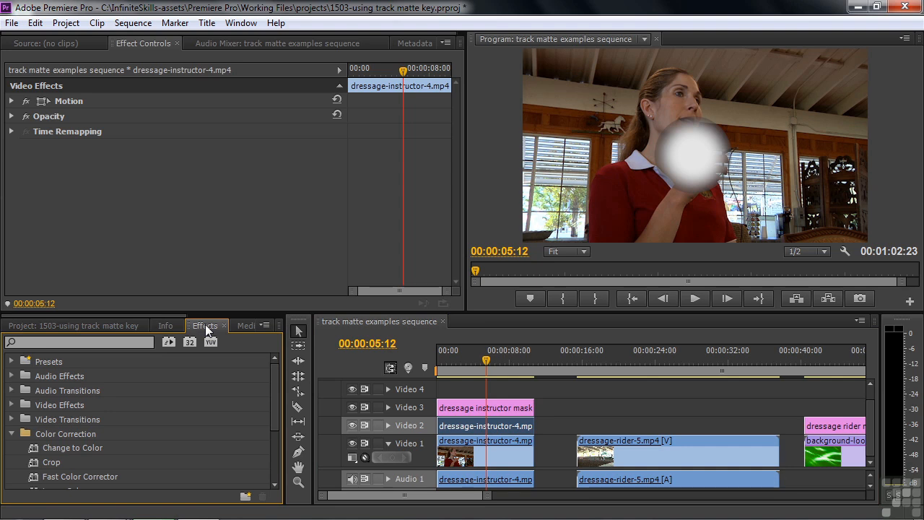
left_click_drag(279, 381, 279, 445)
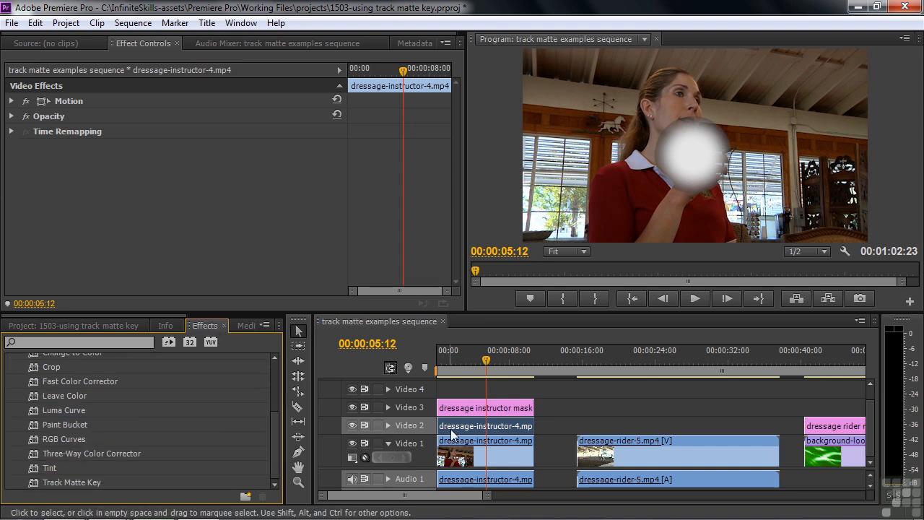
left_click_drag(22, 487, 455, 428)
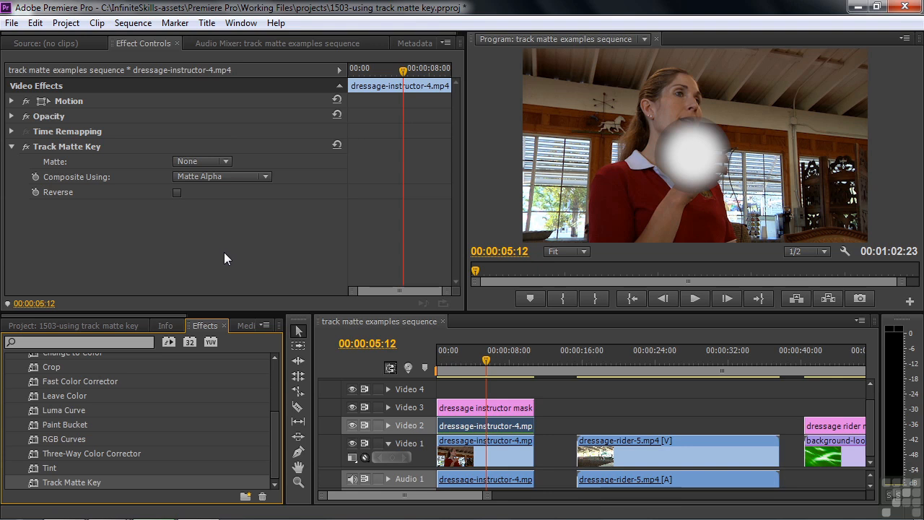
left_click(224, 161)
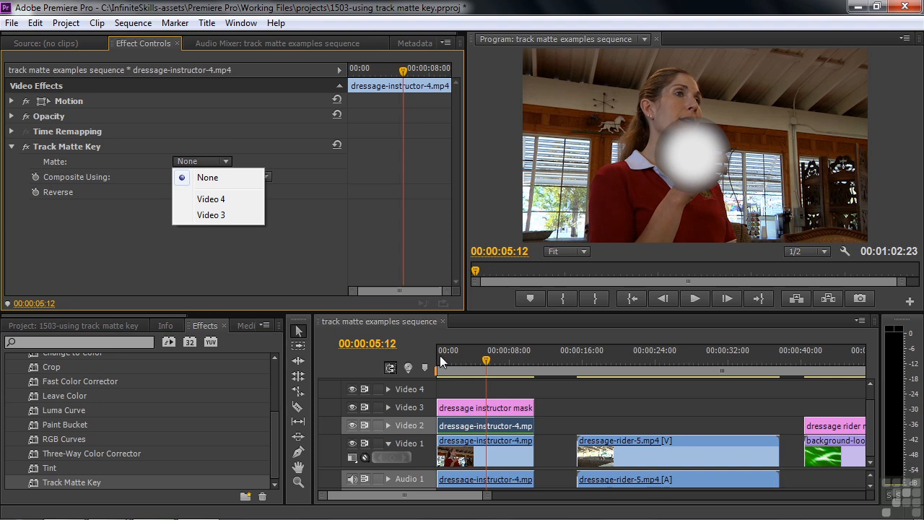
left_click(213, 215)
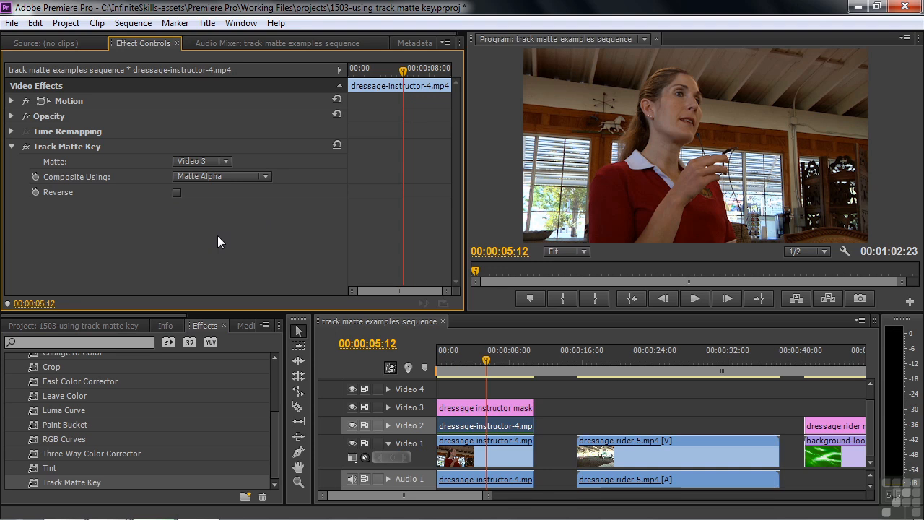
- Apply Gaussian Blur to the instructor clip on Video 1 and set its Blurriness to 72
left_click(496, 452)
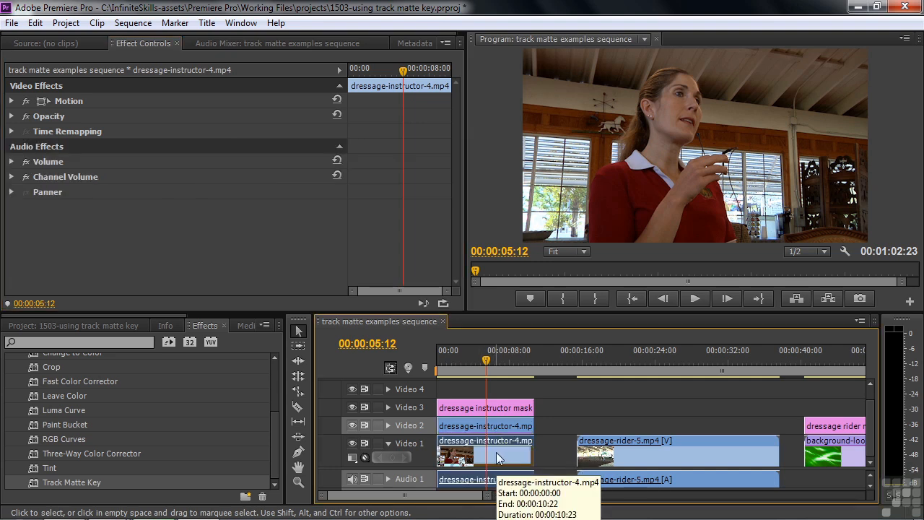
scroll(271, 426, "up", 2)
left_click_drag(271, 426, 272, 389)
left_click(11, 404)
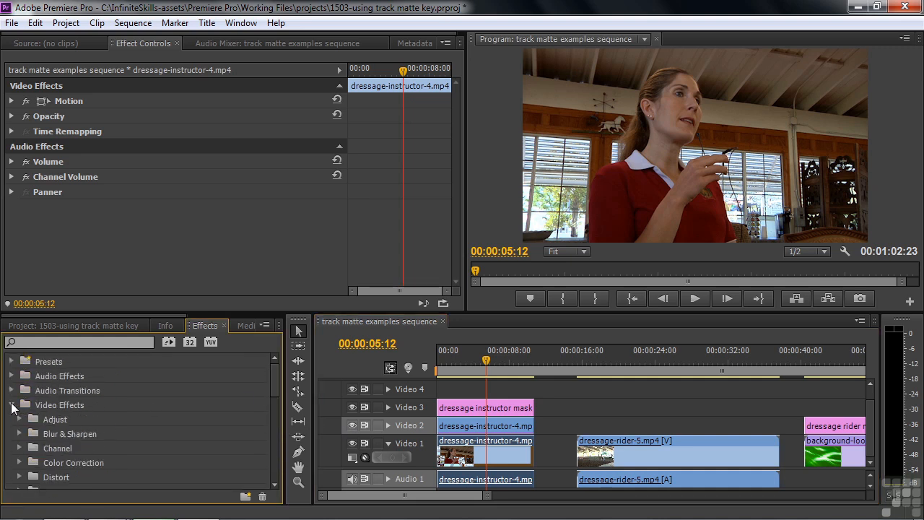
left_click(18, 433)
left_click_drag(274, 381, 275, 400)
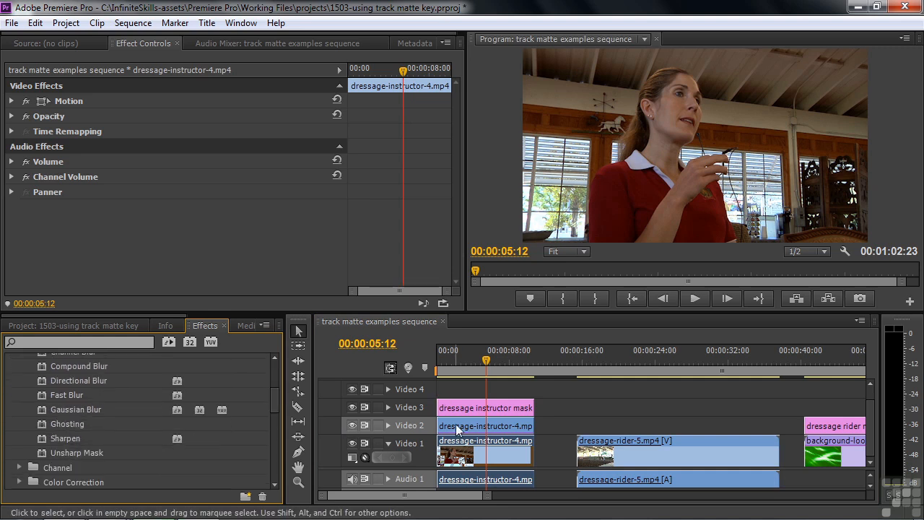
left_click_drag(52, 409, 445, 454)
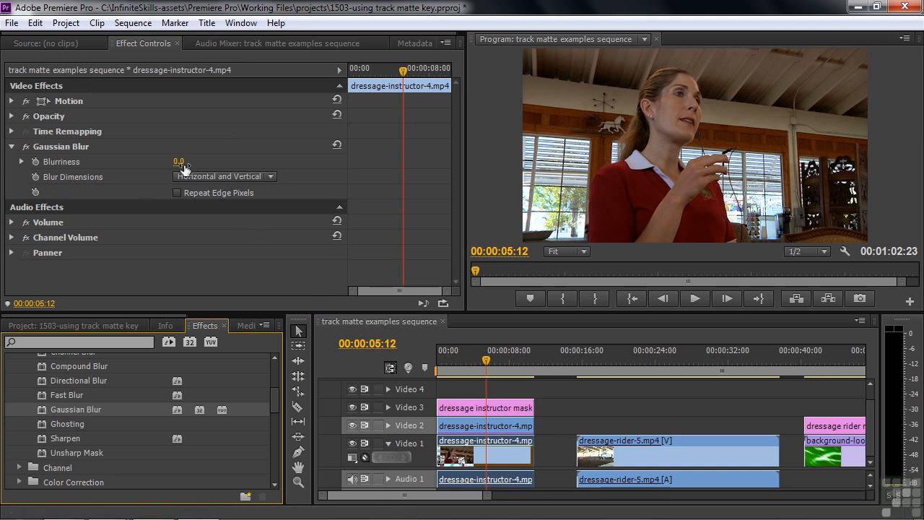
left_click_drag(178, 161, 230, 161)
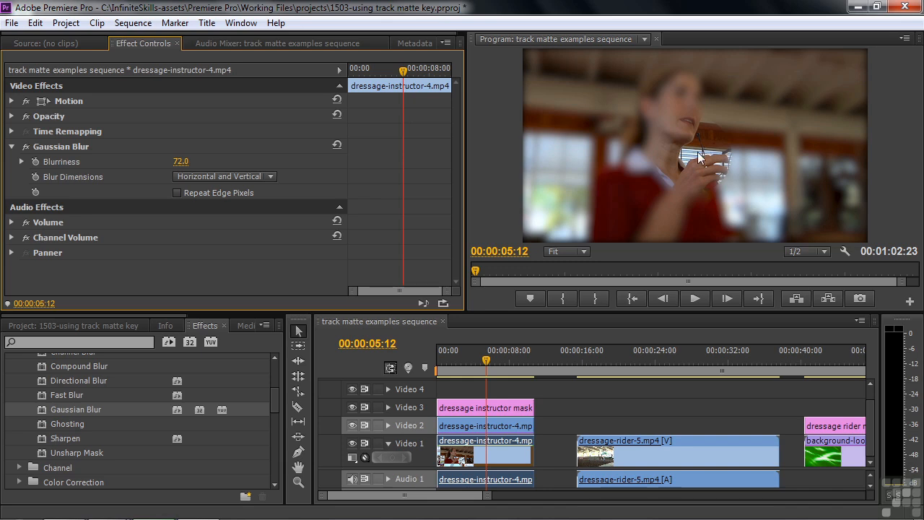
- Disable Track Matte Key on the Video 2 clip and move the mask over the instructor's face, to about 867.6, 299.1
left_click(498, 426)
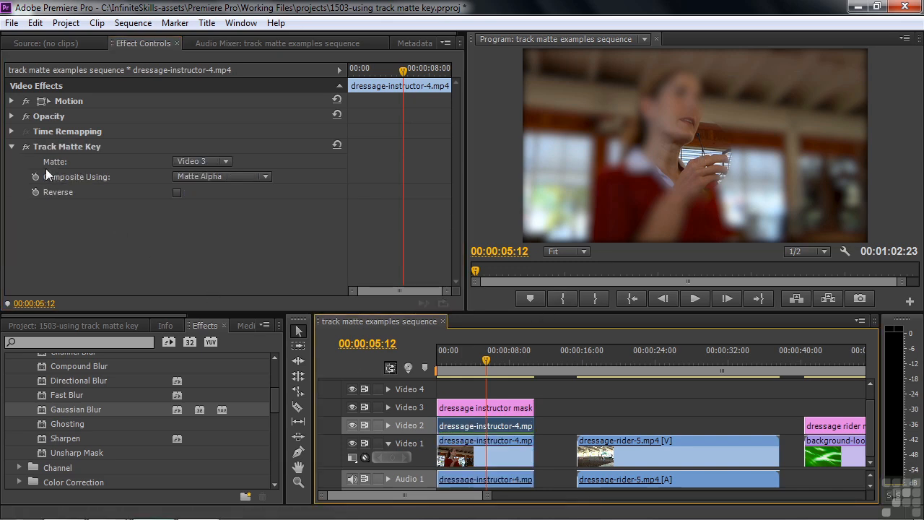
left_click(27, 146)
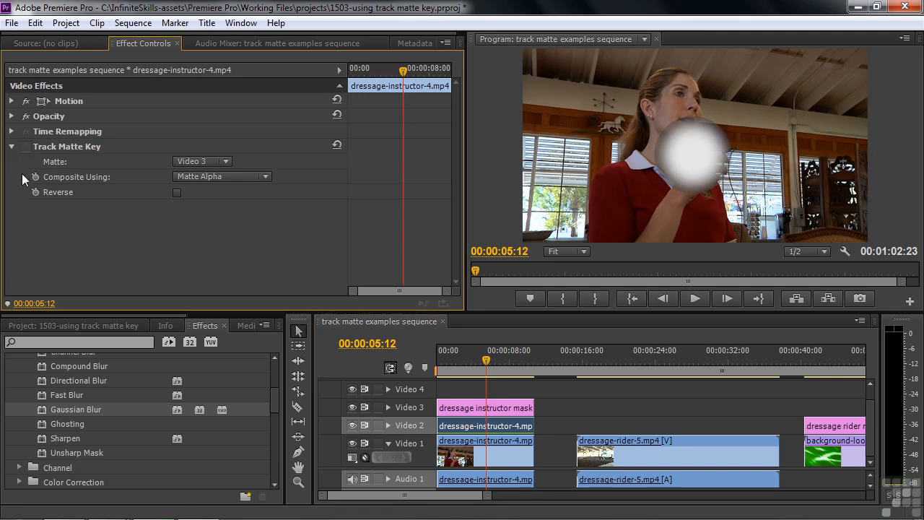
left_click(451, 408)
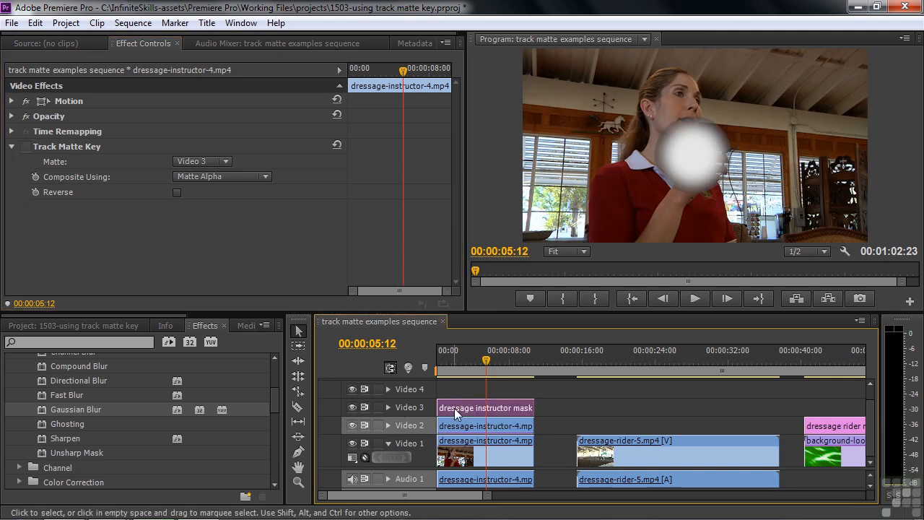
left_click(68, 103)
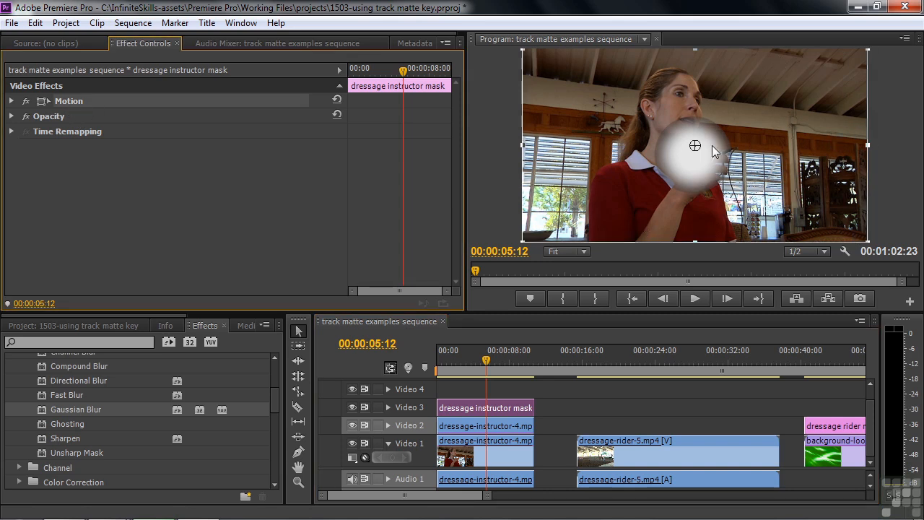
left_click_drag(757, 194, 739, 151)
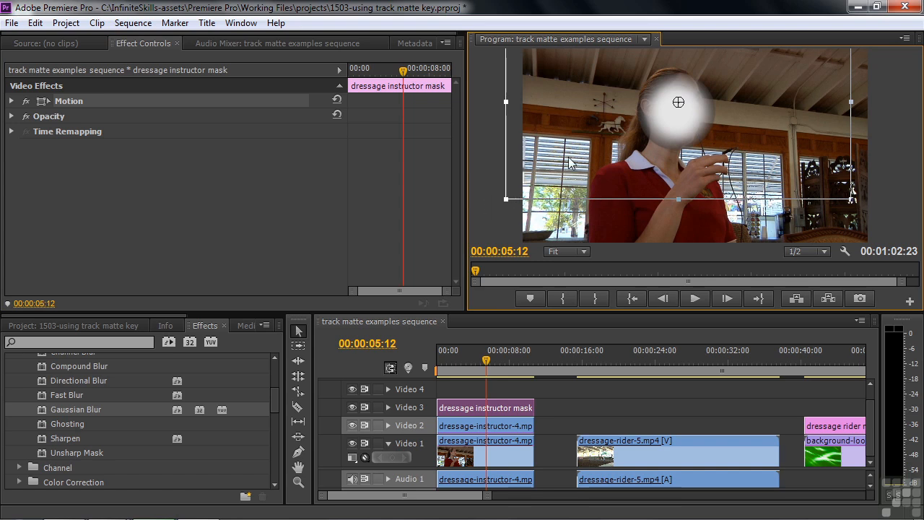
- Turn off the mask's Uniform Scale, stretch it to about 158 height and 113.8 width, and reposition it at about 851.5, 259
left_click(13, 105)
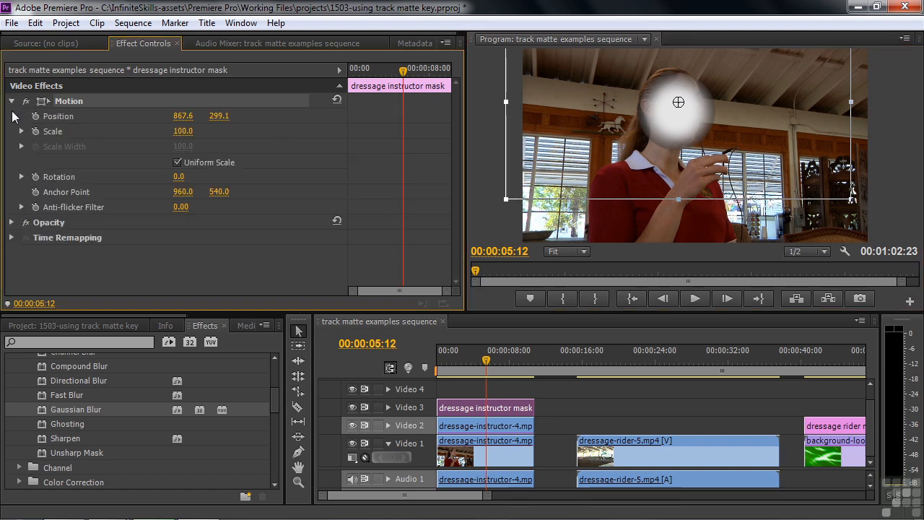
left_click(177, 164)
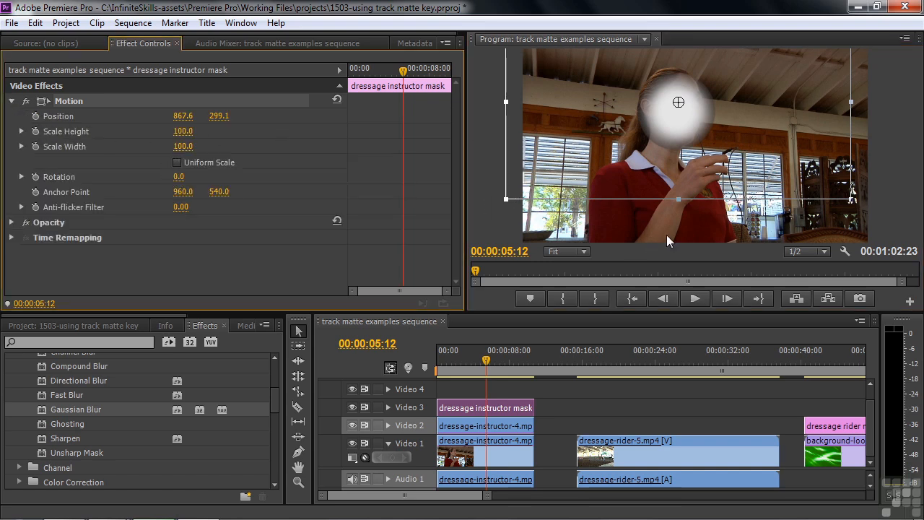
left_click_drag(678, 199, 680, 257)
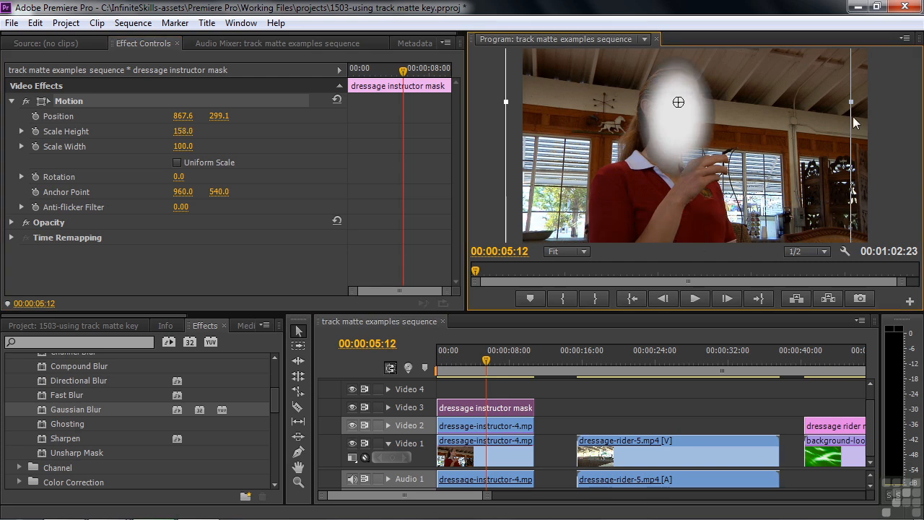
left_click_drag(852, 103, 875, 103)
left_click_drag(809, 172, 807, 165)
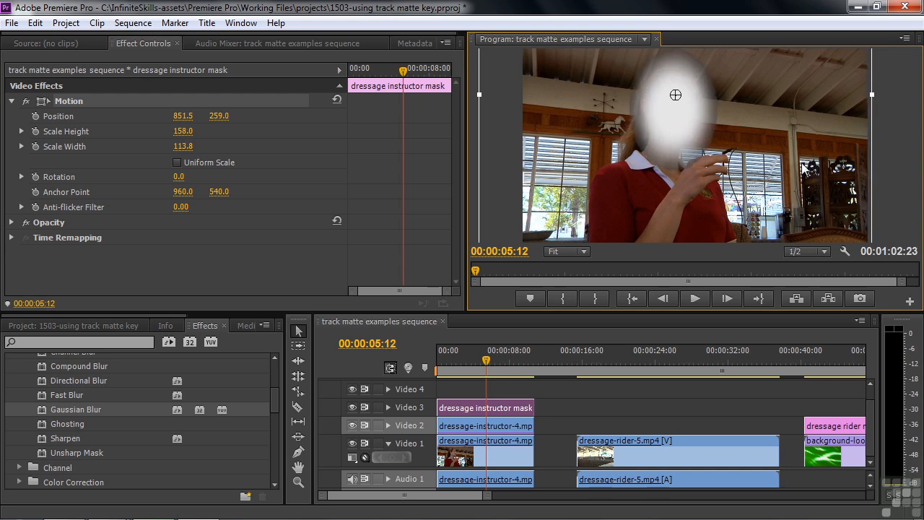
- Re-enable Track Matte Key on the Video 2 instructor clip and set it to composite using Matte Luma
left_click(519, 426)
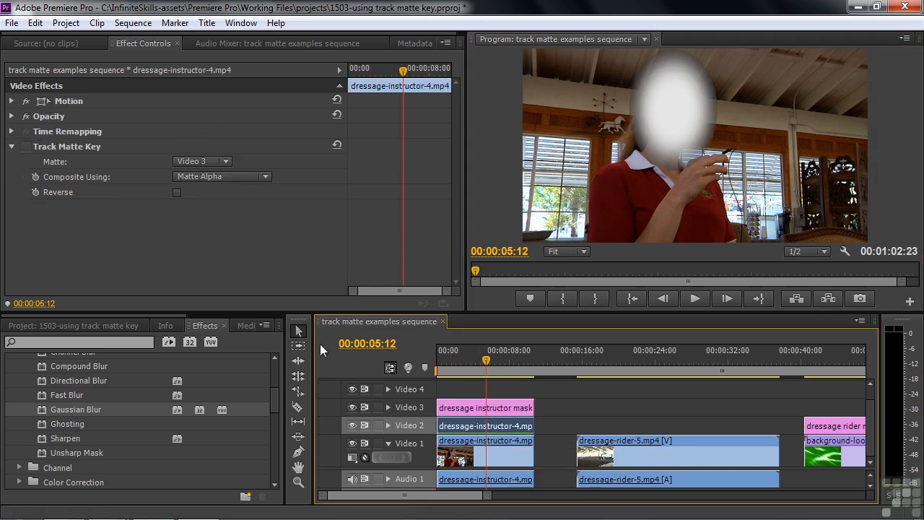
left_click(26, 147)
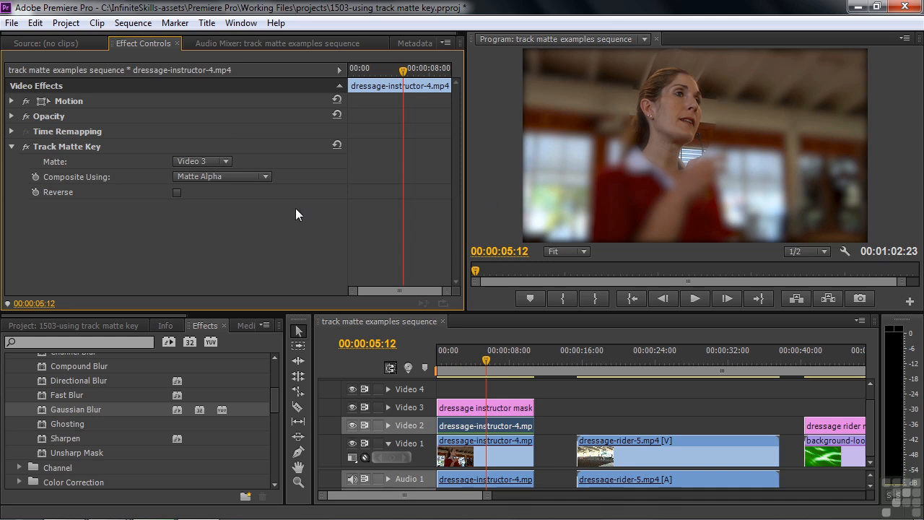
left_click(265, 178)
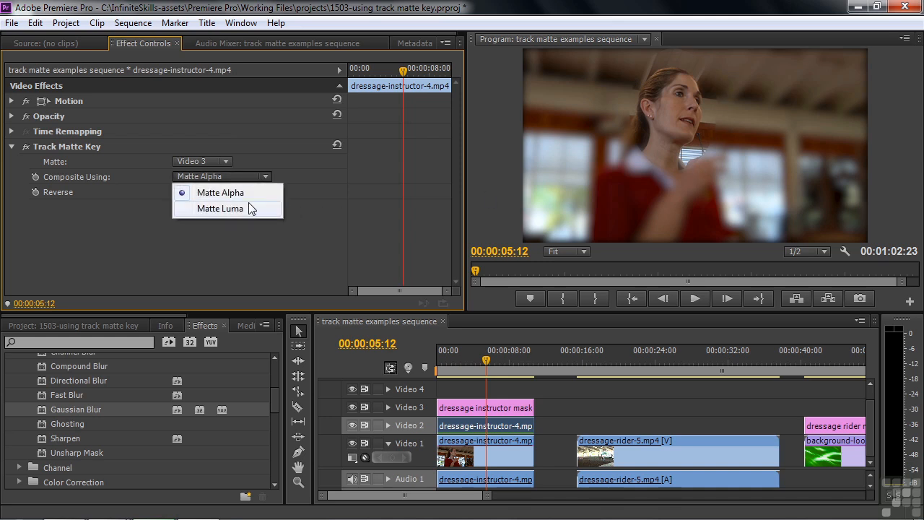
left_click(248, 208)
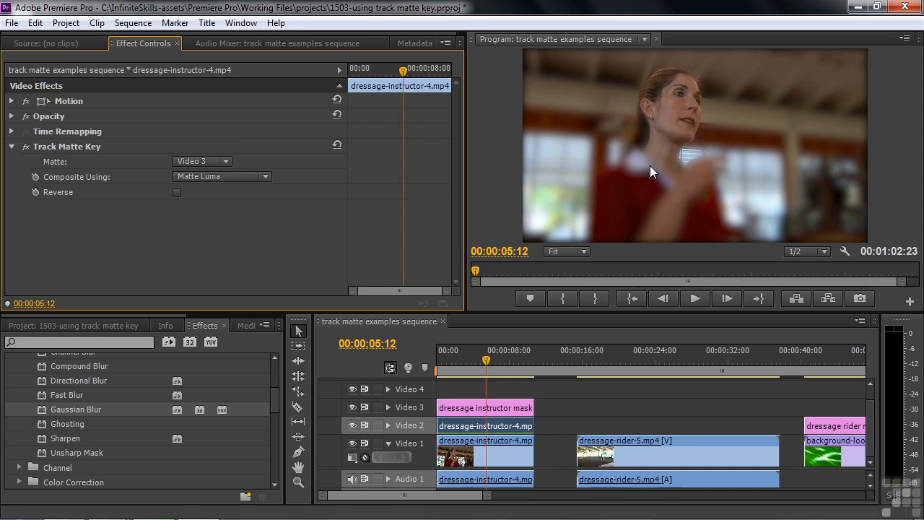
- Apply Gaussian Blur to the dressage instructor mask title on Video 3
left_click(456, 410)
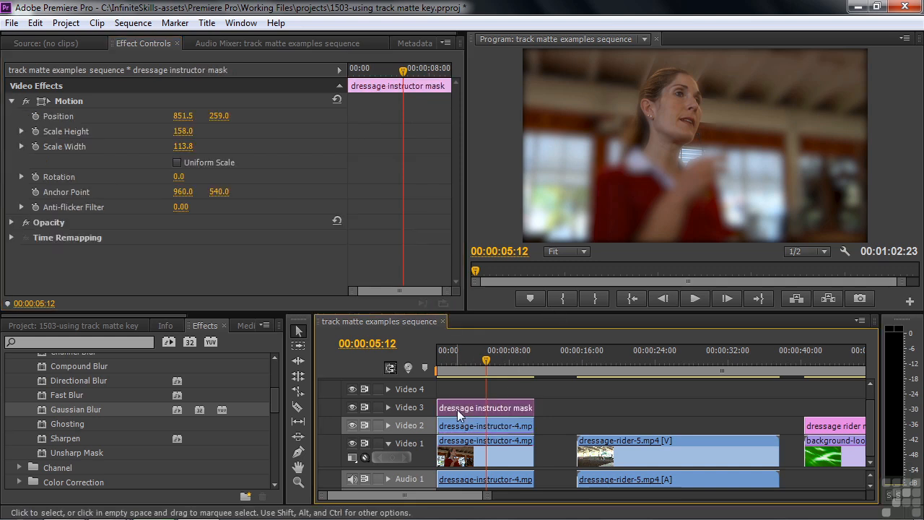
double_click(39, 406)
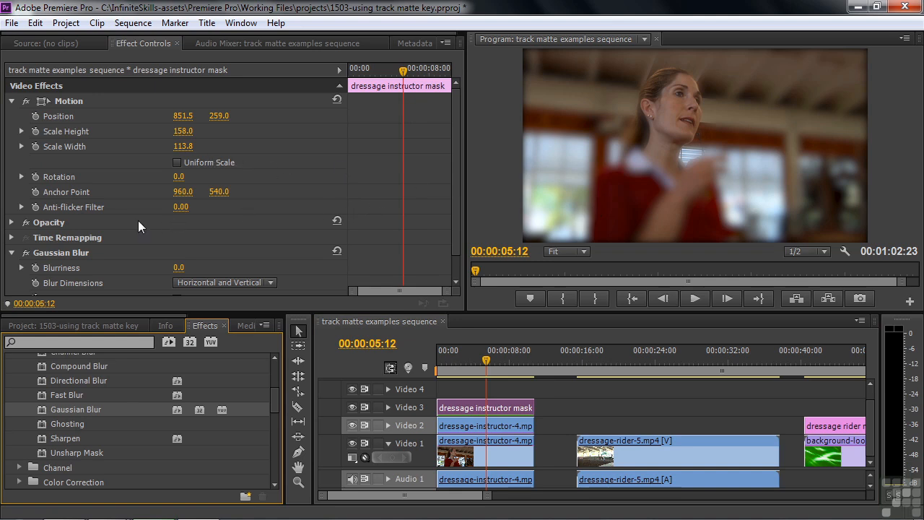
- Add Fast Color Corrector to the instructor clip on Video 1 and set its Saturation to 75
left_click(505, 422)
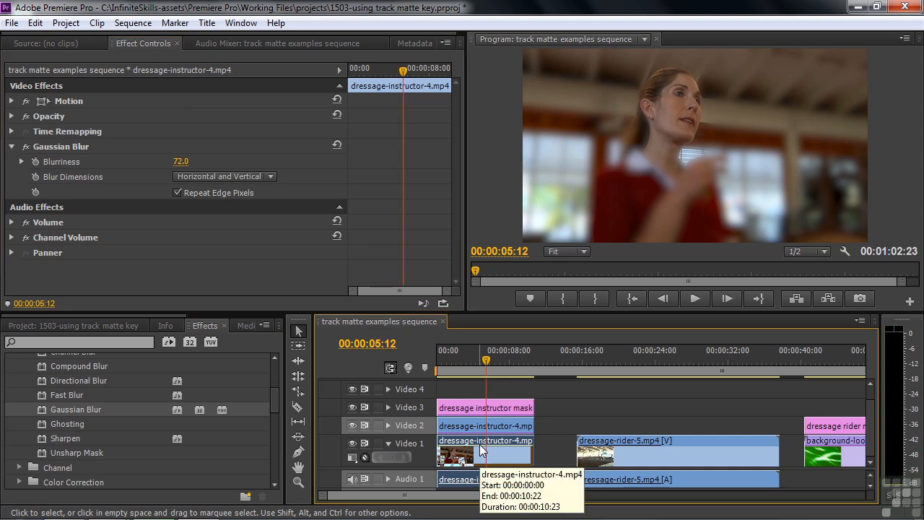
left_click_drag(271, 392, 272, 467)
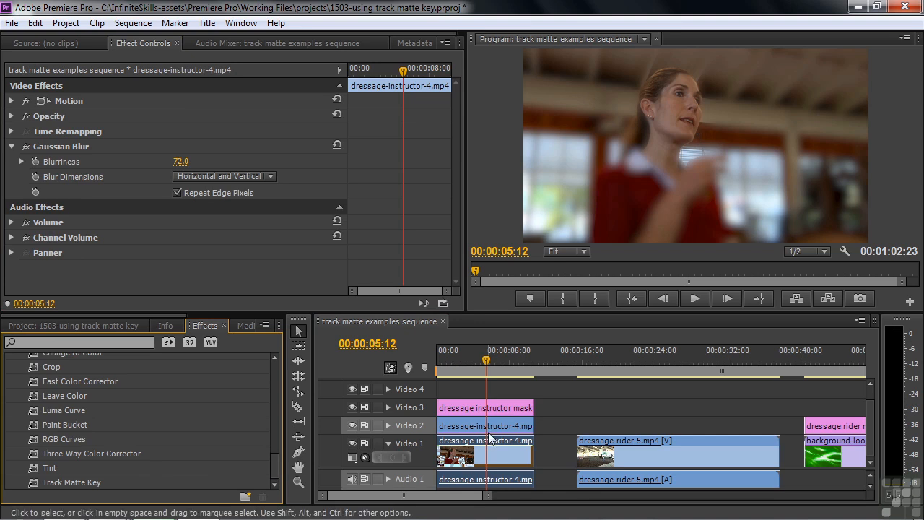
double_click(35, 376)
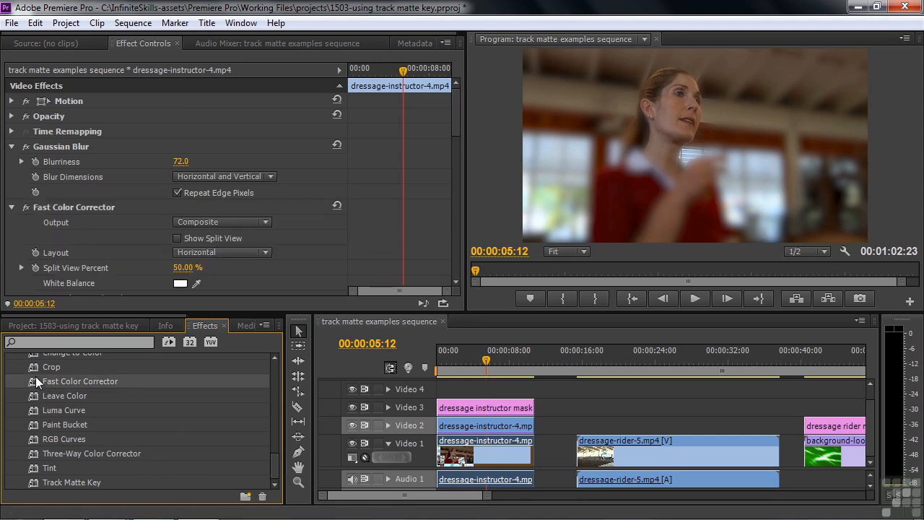
left_click_drag(455, 126, 449, 236)
left_click_drag(182, 175, 171, 174)
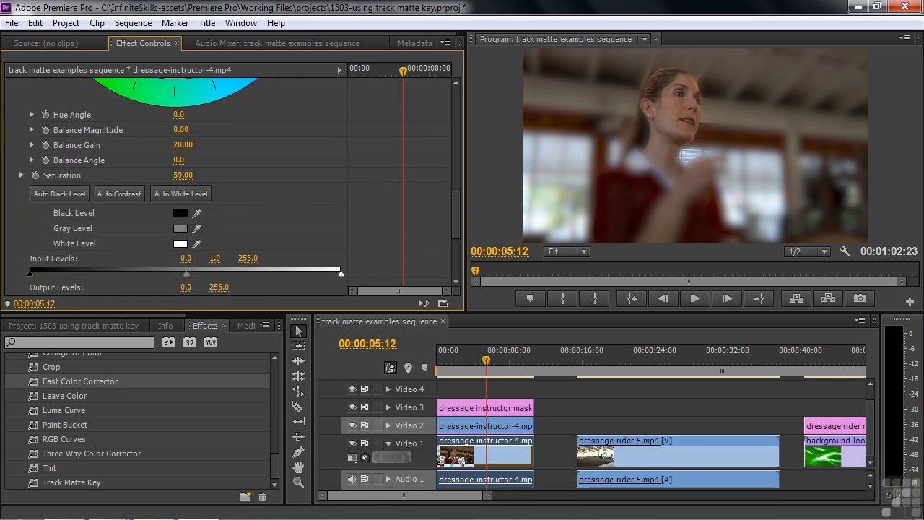
left_click_drag(178, 174, 189, 175)
- Move the dressage rider mask title along Video 2 so it sits directly above the dressage-rider-5.mp4 clip
left_click(599, 351)
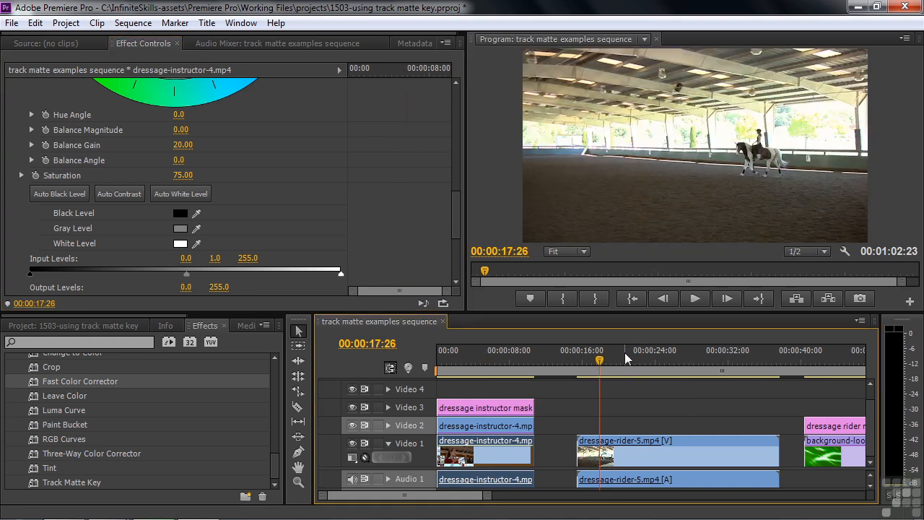
left_click(831, 425)
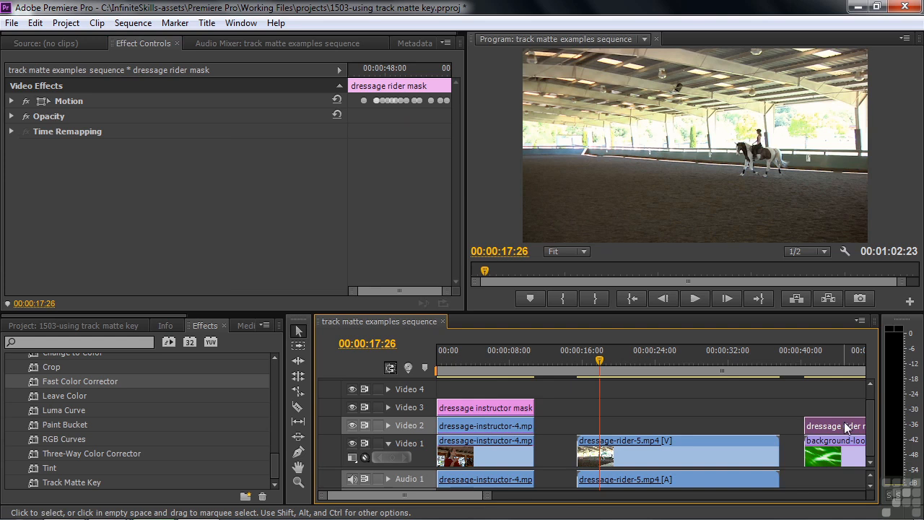
left_click_drag(851, 426, 620, 427)
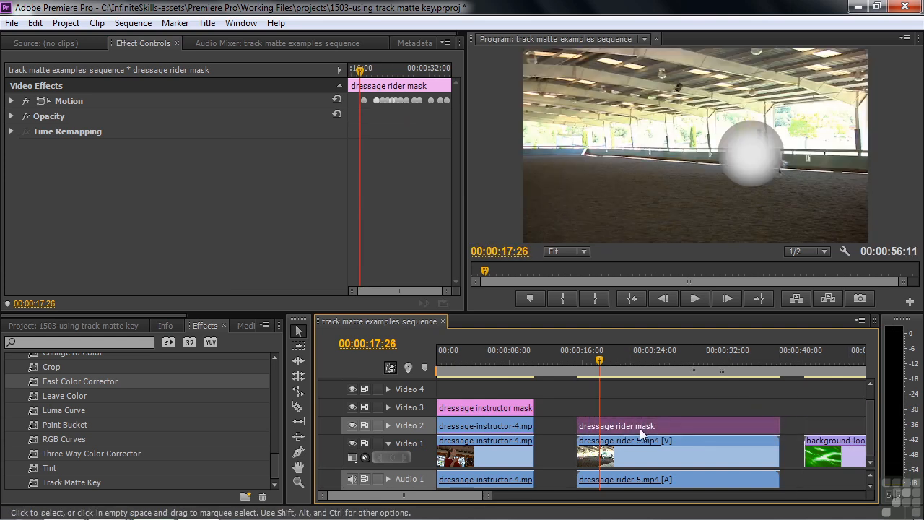
- Examine the rider mask's Position and Scale keyframes, and the Fill Type options and gradient color stops in its title
mouse_move(608, 371)
left_mouse_down()
mouse_move(627, 361)
mouse_move(658, 370)
mouse_move(616, 378)
left_mouse_up()
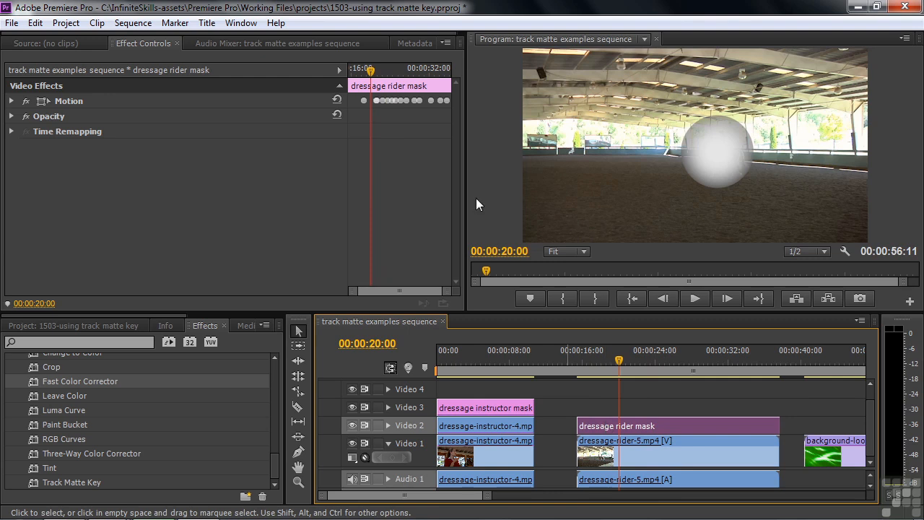
left_click(12, 101)
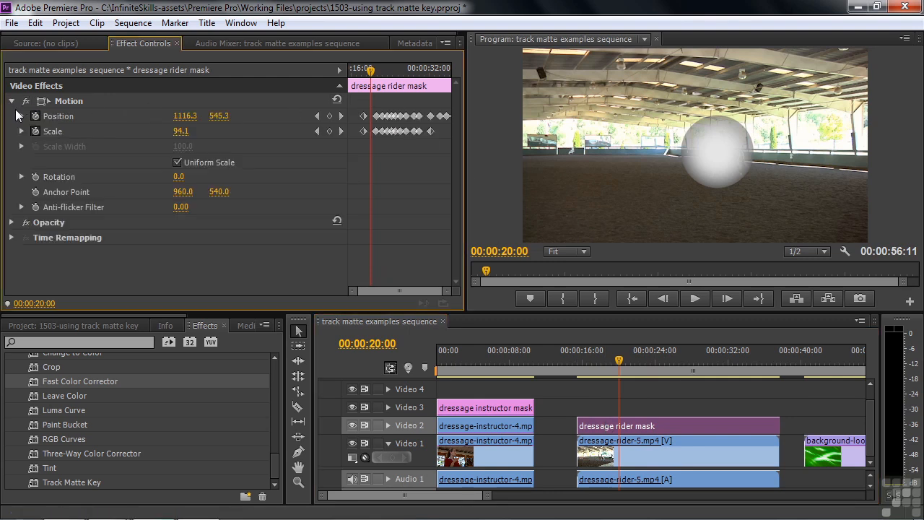
mouse_move(619, 369)
left_mouse_down()
mouse_move(589, 367)
mouse_move(716, 387)
mouse_move(579, 383)
mouse_move(608, 383)
left_mouse_up()
double_click(626, 425)
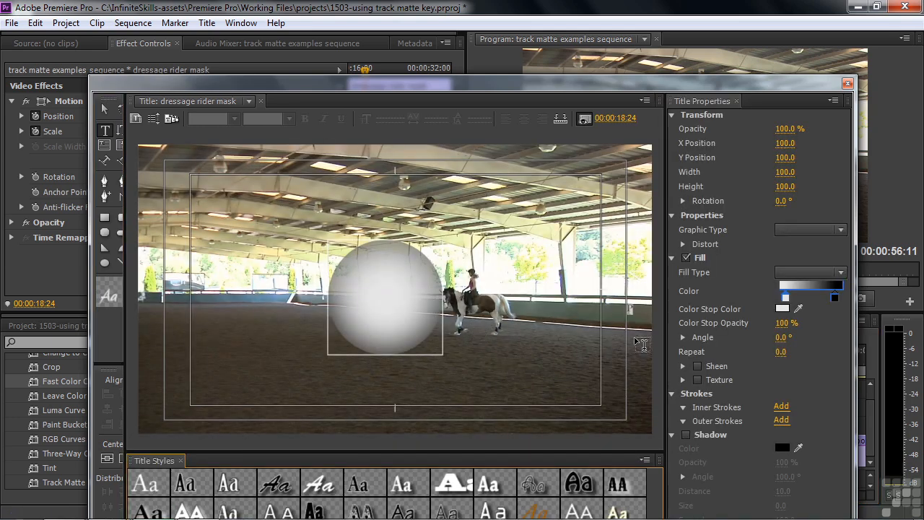
left_click(801, 272)
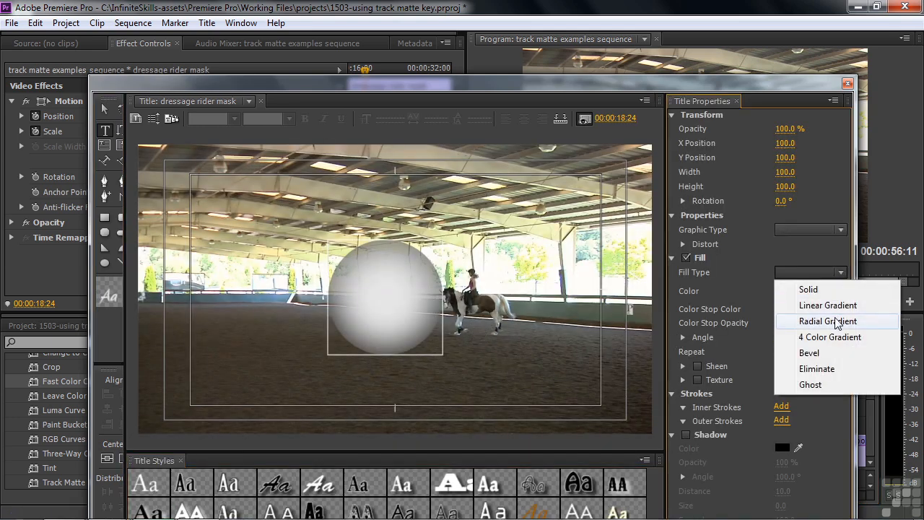
left_click(765, 280)
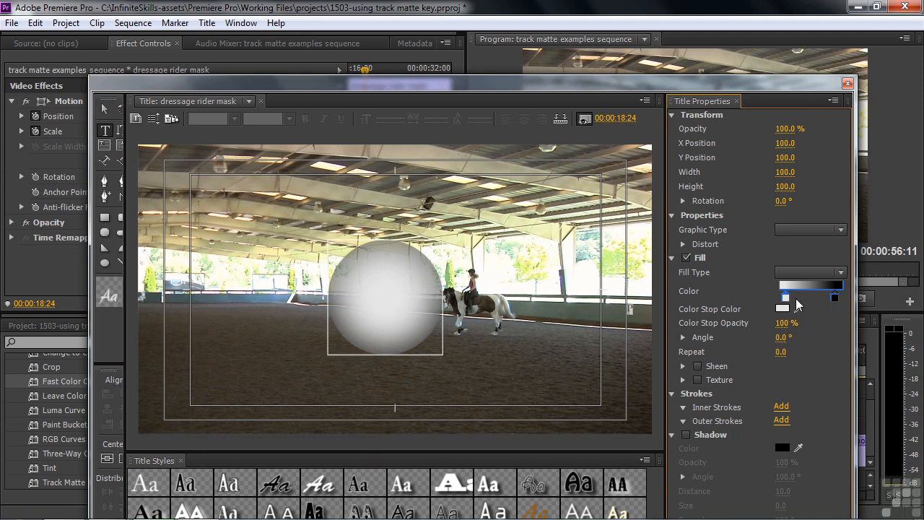
left_click(836, 298)
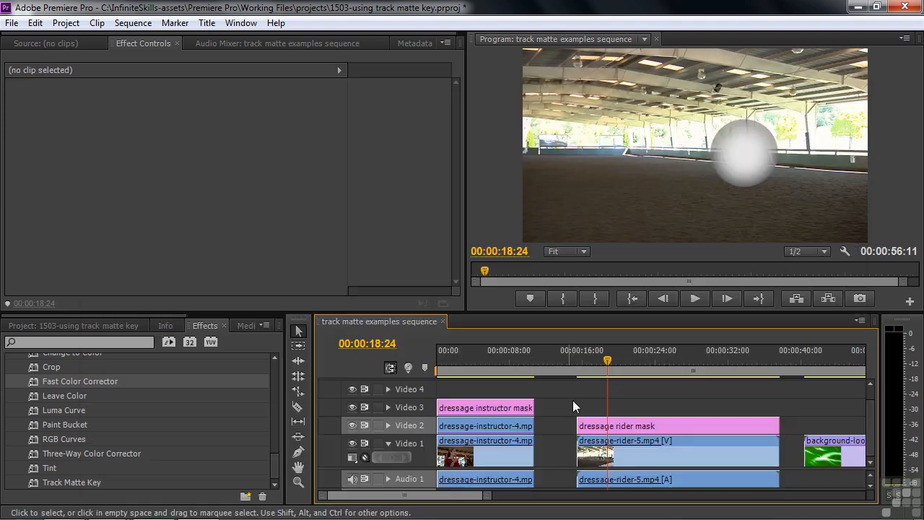
left_click(847, 85)
- Move the rider mask up to Video 3 and duplicate the dressage-rider-5.mp4 video so copies occupy Video 1 and Video 2
mouse_move(612, 368)
left_mouse_down()
mouse_move(640, 363)
mouse_move(628, 362)
left_mouse_up()
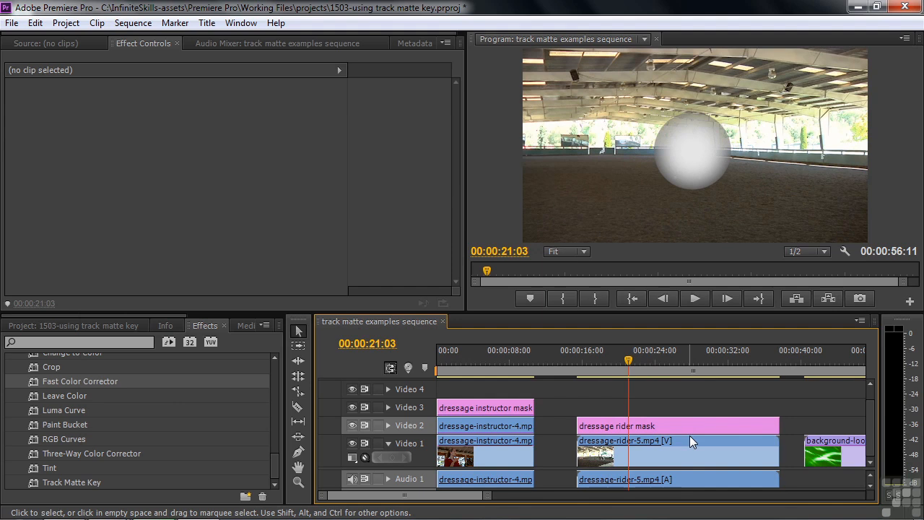
left_click_drag(689, 426, 690, 410)
left_click(684, 445)
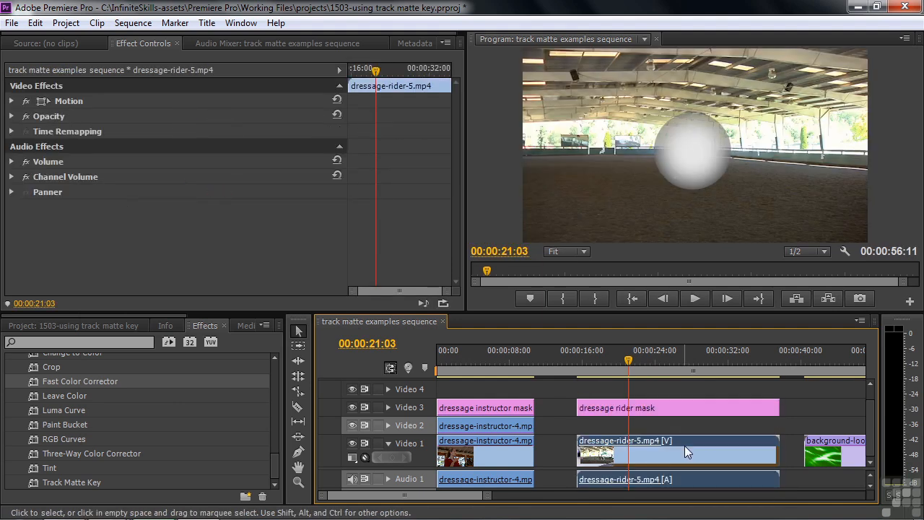
left_click_drag(686, 442, 688, 430)
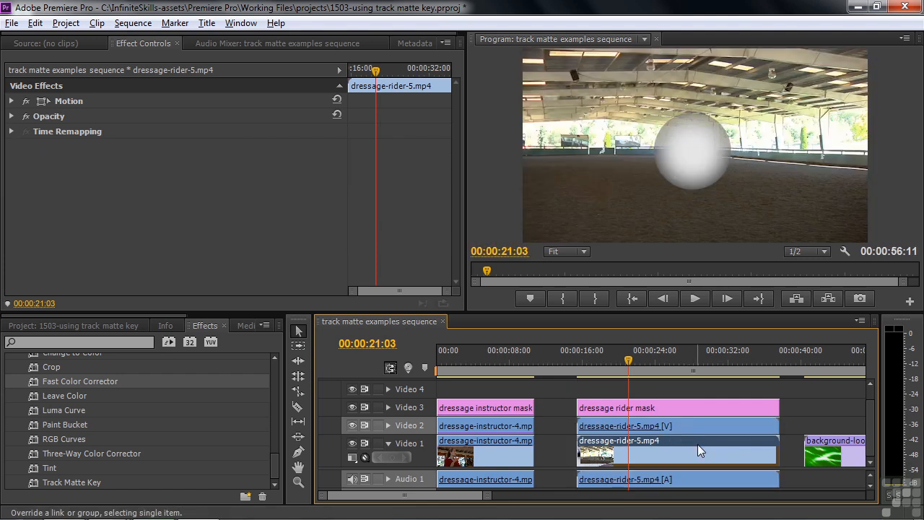
left_click(695, 426)
- Add Fast Color Corrector to the rider clip on Video 1, hide Video 2, and reduce the clip's Saturation to below 63
left_click(694, 438)
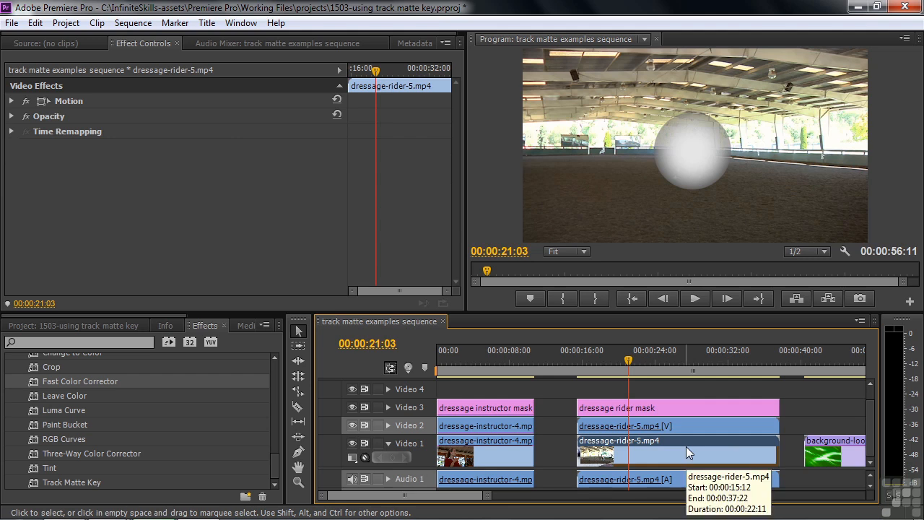
double_click(35, 383)
left_click_drag(449, 135, 447, 233)
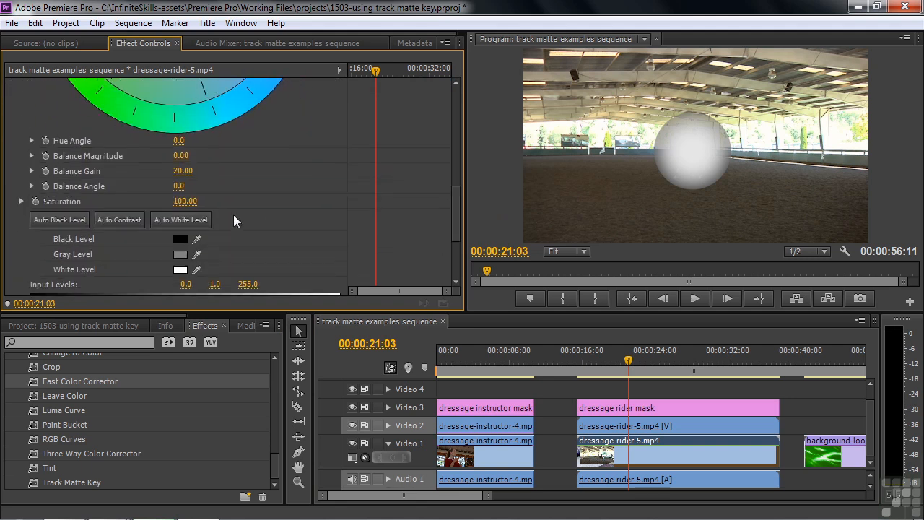
left_click_drag(184, 201, 128, 201)
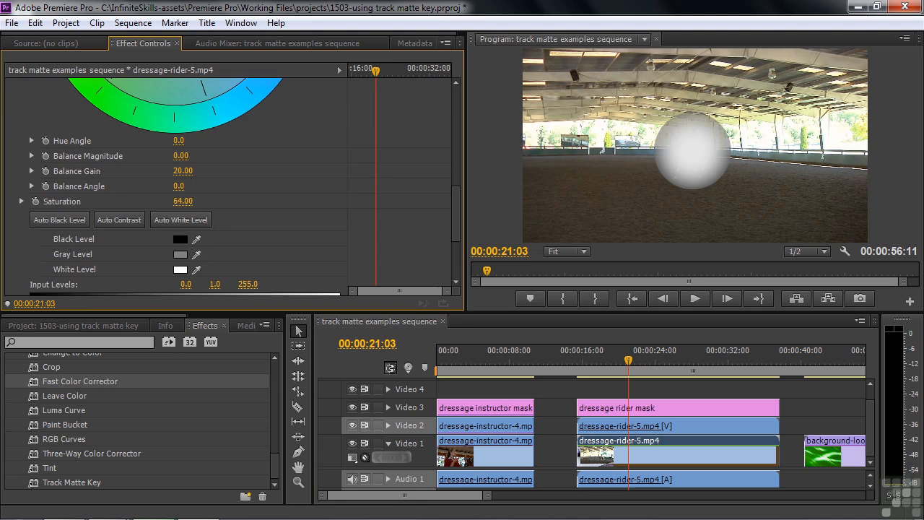
left_click(352, 425)
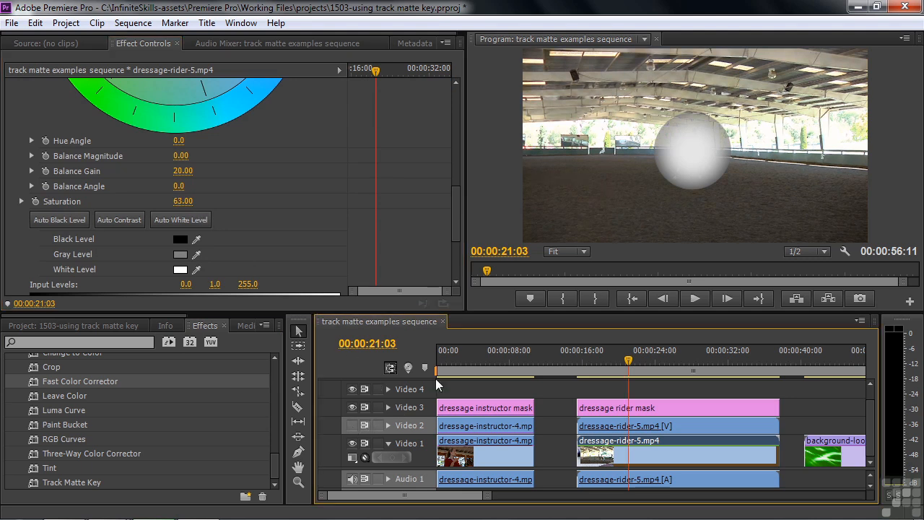
left_click(173, 203)
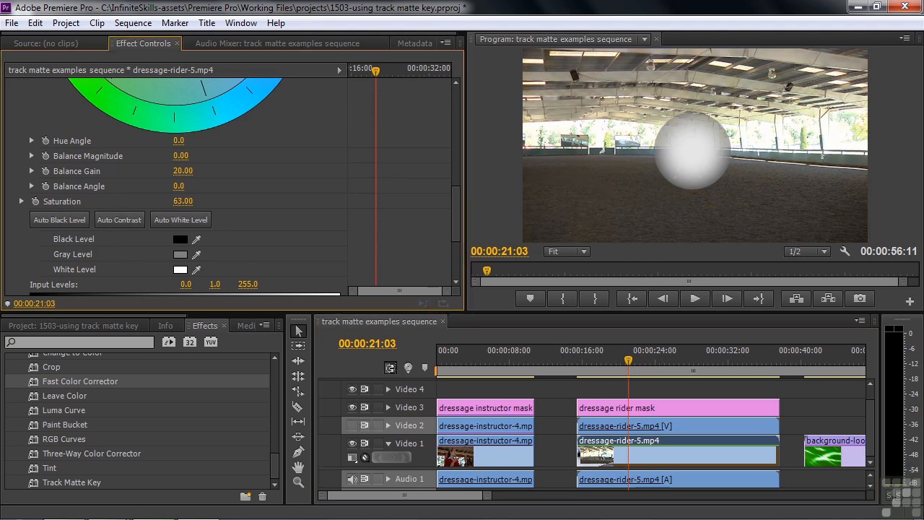
- Add Fast Color Corrector to the rider clip on Video 2, with Video 3 hidden and Video 2 shown again
left_click(697, 427)
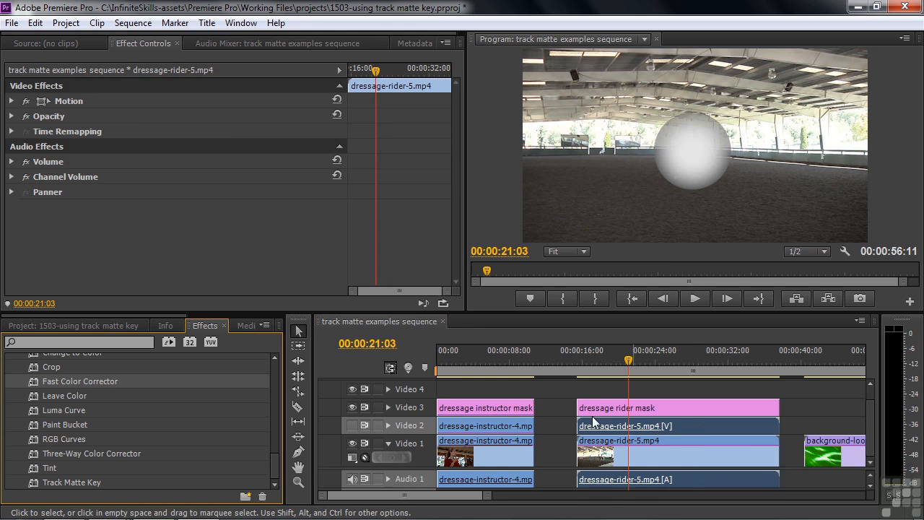
double_click(35, 380)
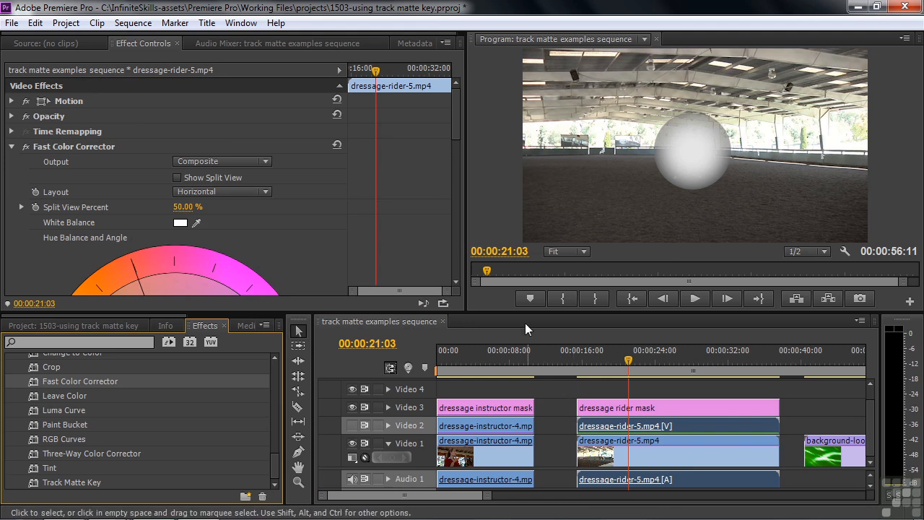
left_click_drag(455, 130, 457, 169)
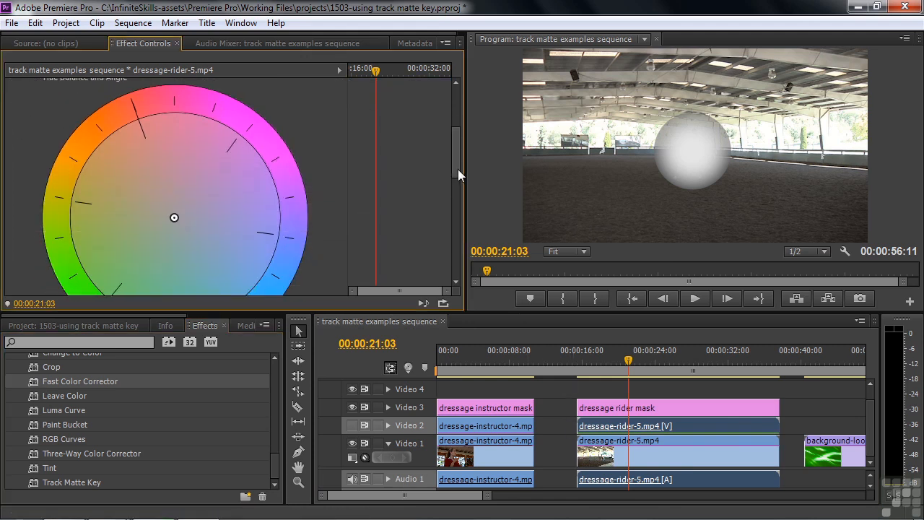
left_click(351, 407)
left_click(350, 424)
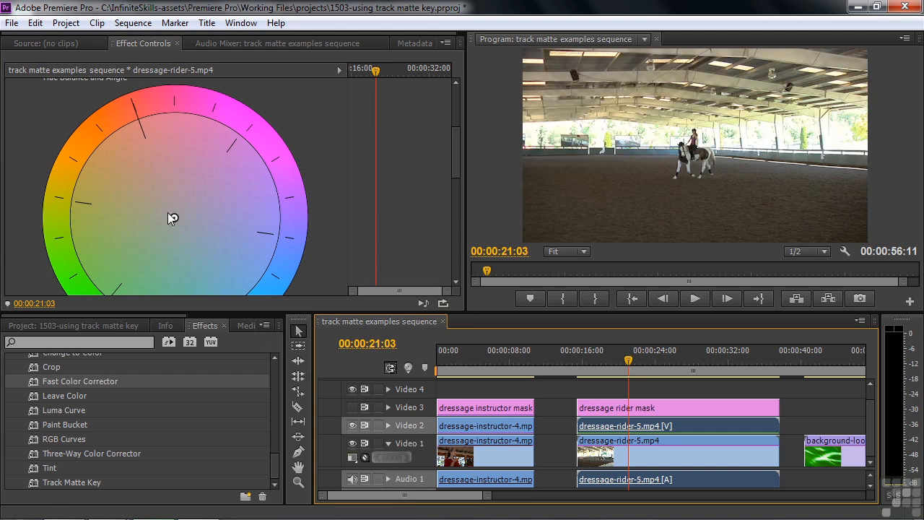
- Warm the Video 2 rider clip's color balance to about 23.07 magnitude at -124.9°, and raise its Saturation above 100
left_click_drag(174, 218, 160, 198)
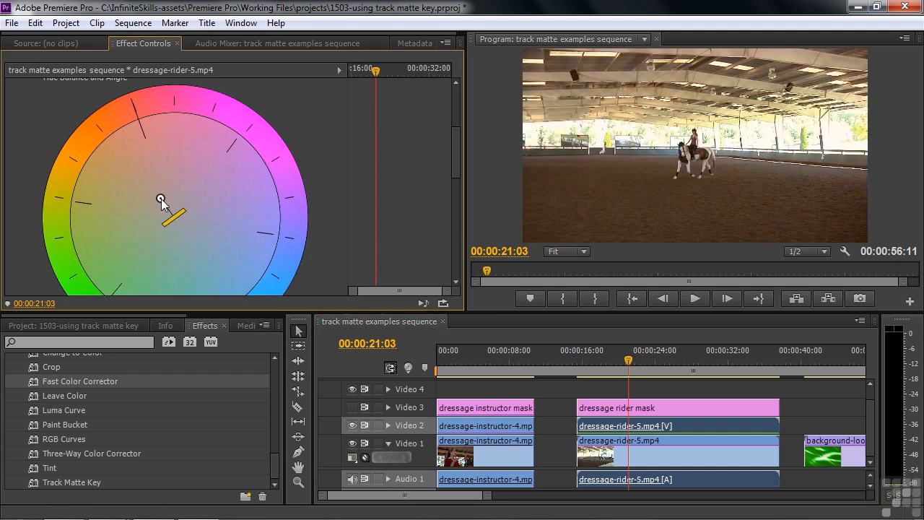
left_click_drag(452, 147, 455, 199)
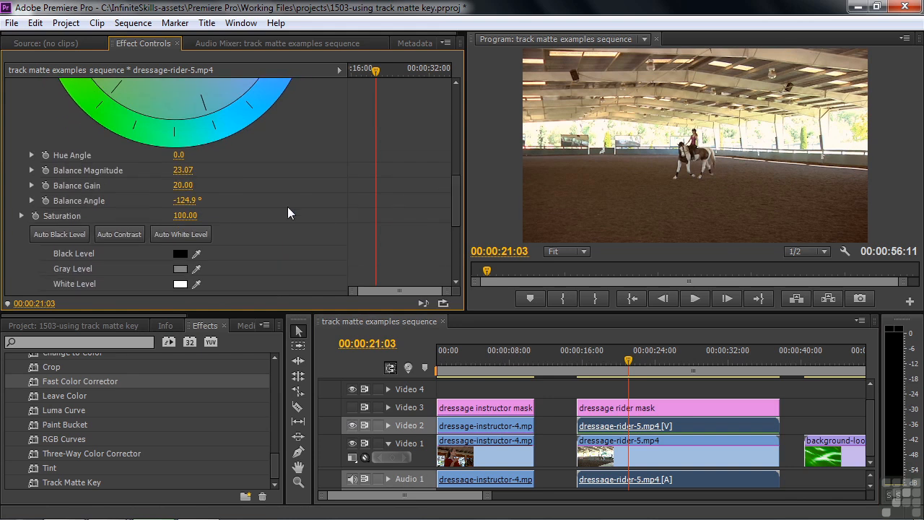
left_click_drag(183, 215, 186, 215)
- Apply Gaussian Blur to the rider clip on Video 1 with Video 2 hidden, and set its Blurriness to 16
left_click(621, 460)
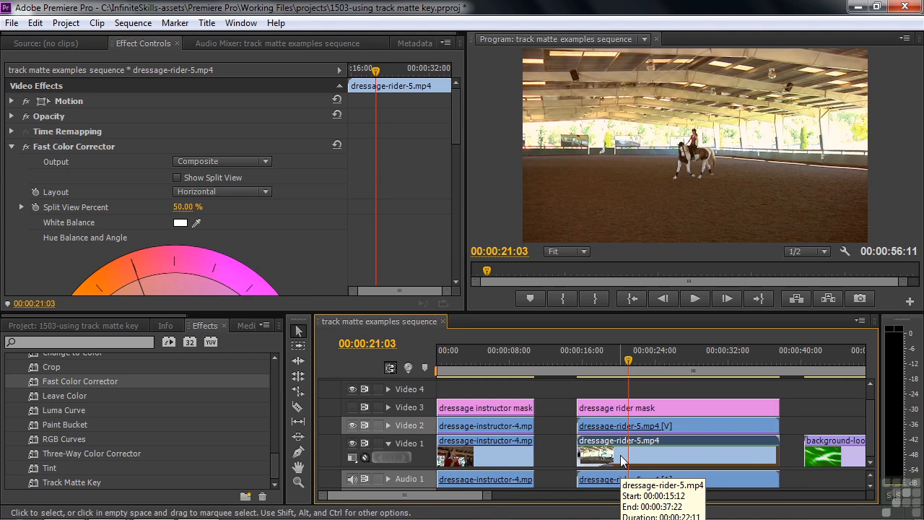
scroll(108, 468, "up", 8)
left_click(39, 443)
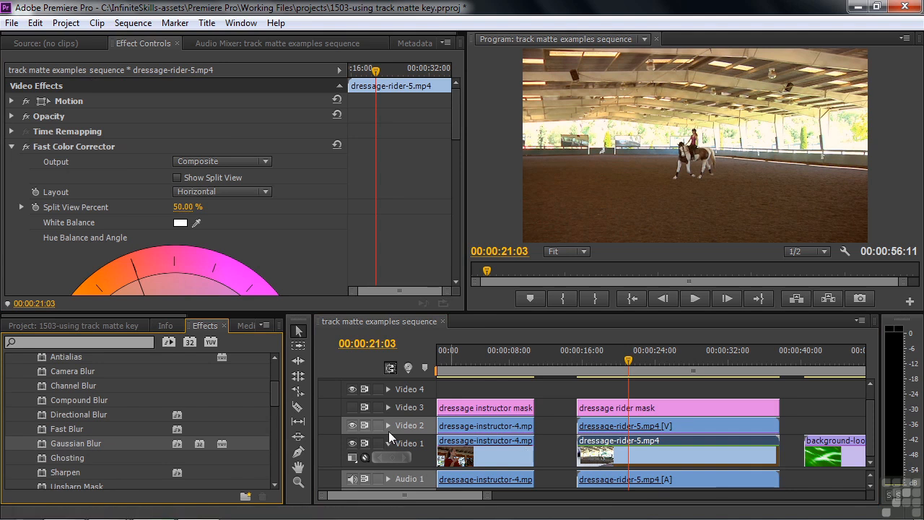
left_click(353, 426)
left_click_drag(455, 128, 465, 275)
left_click_drag(178, 241, 190, 241)
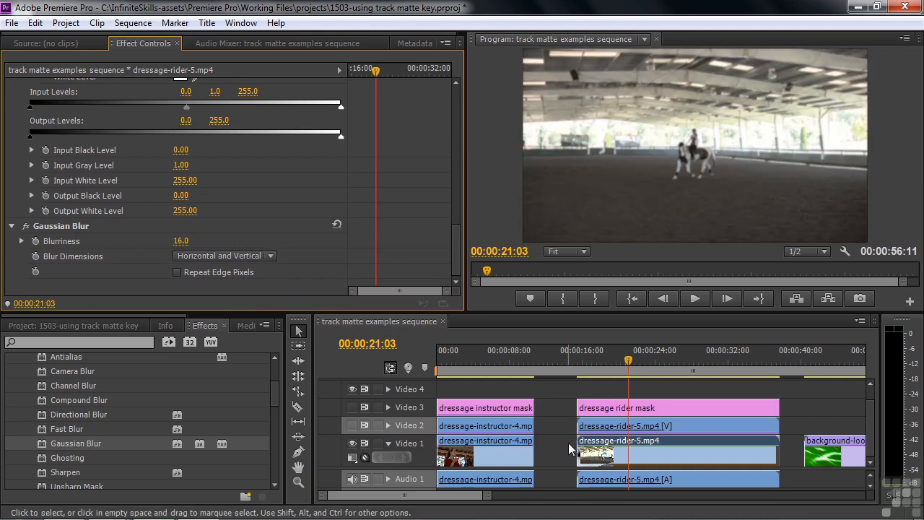
- Show Video 2 again and add Track Matte Key to its rider clip, collapsing the clip's Fast Color Corrector settings
left_click(647, 424)
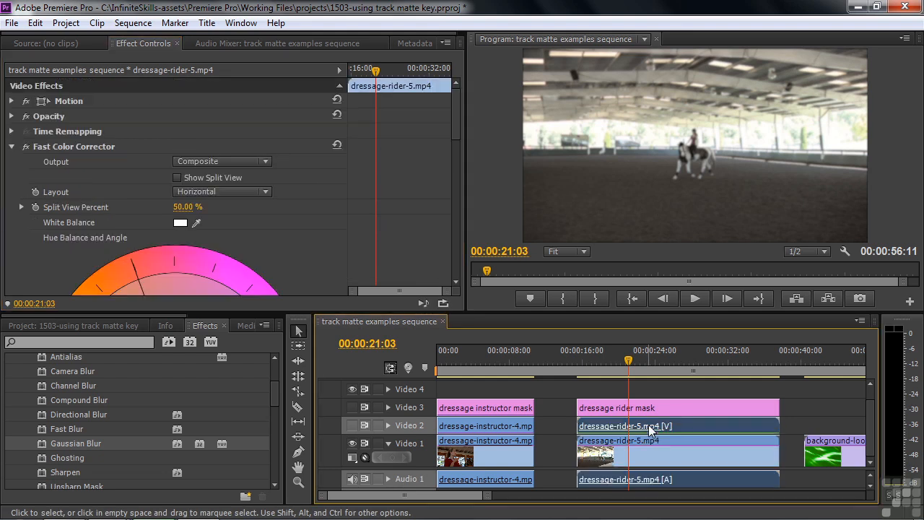
left_click(350, 424)
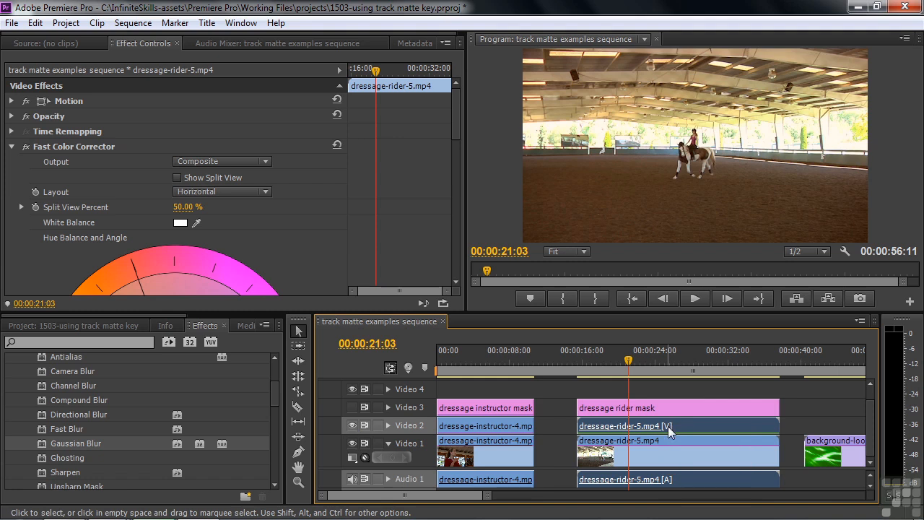
left_click_drag(273, 409, 275, 469)
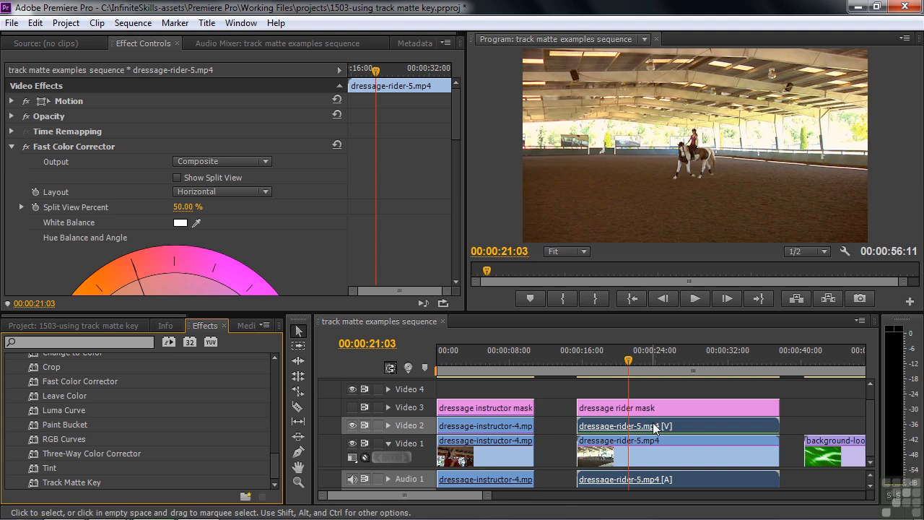
left_click(46, 483)
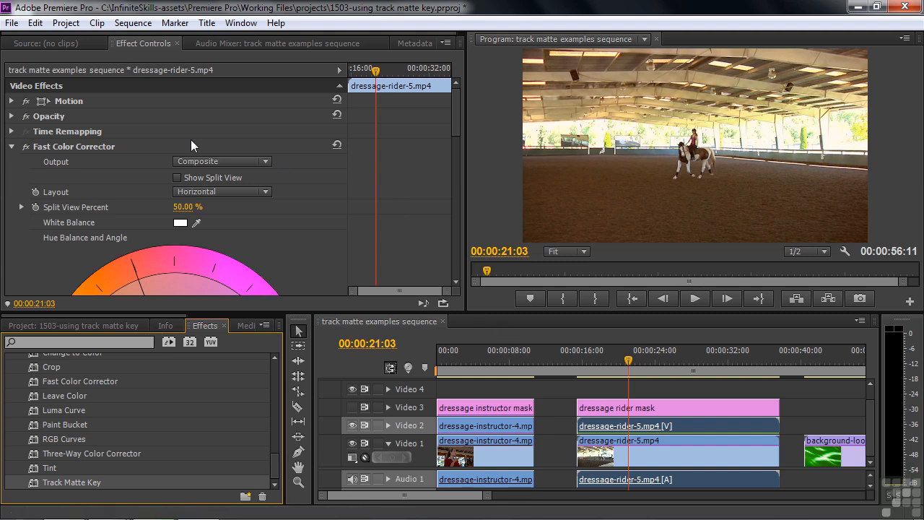
left_click(12, 148)
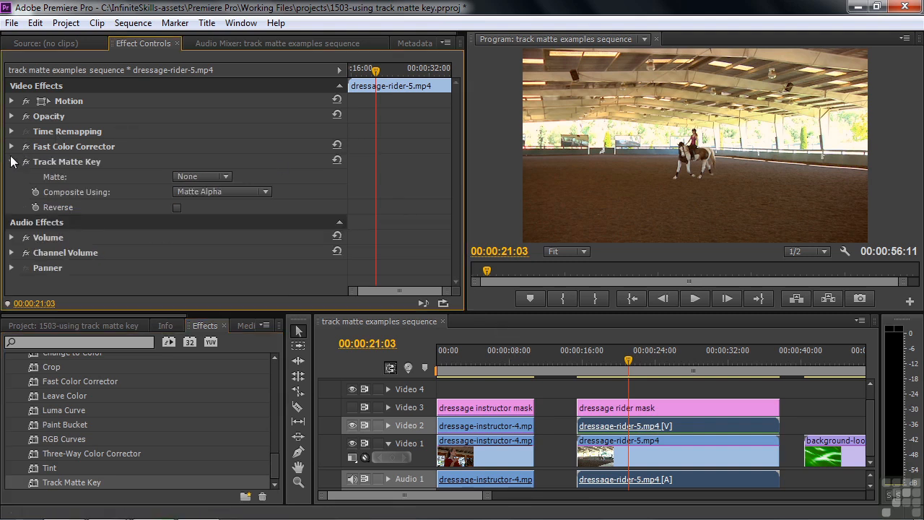
- Move the dressage rider mask up to Video 4 and choose Video 4 as the matte for the Video 2 rider clip
left_click(223, 177)
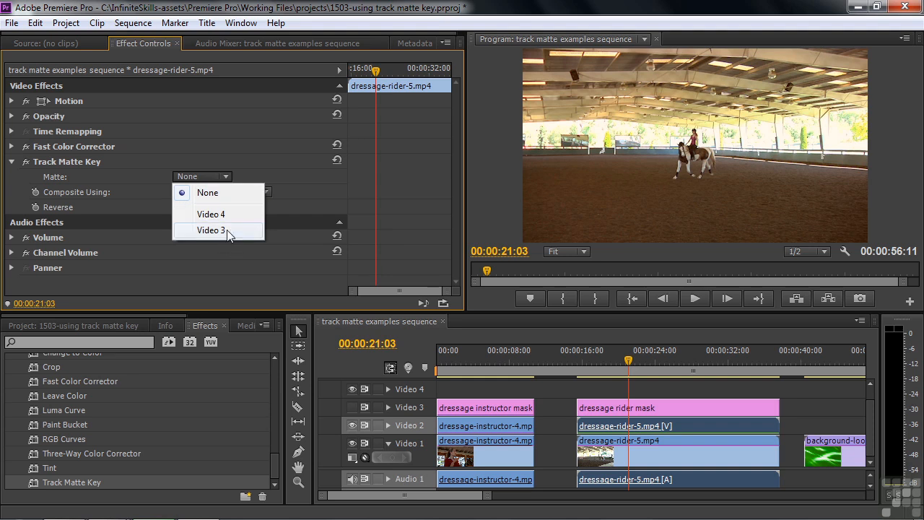
left_click_drag(697, 410, 694, 398)
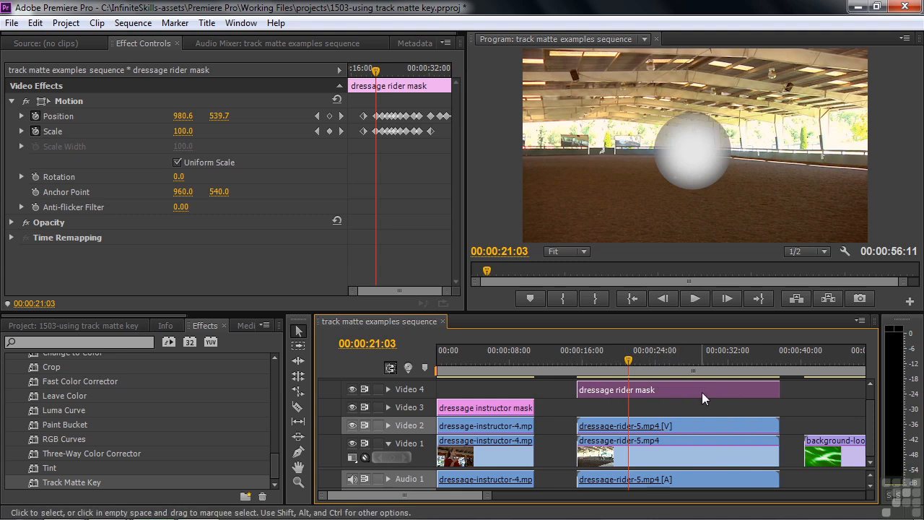
left_click(686, 424)
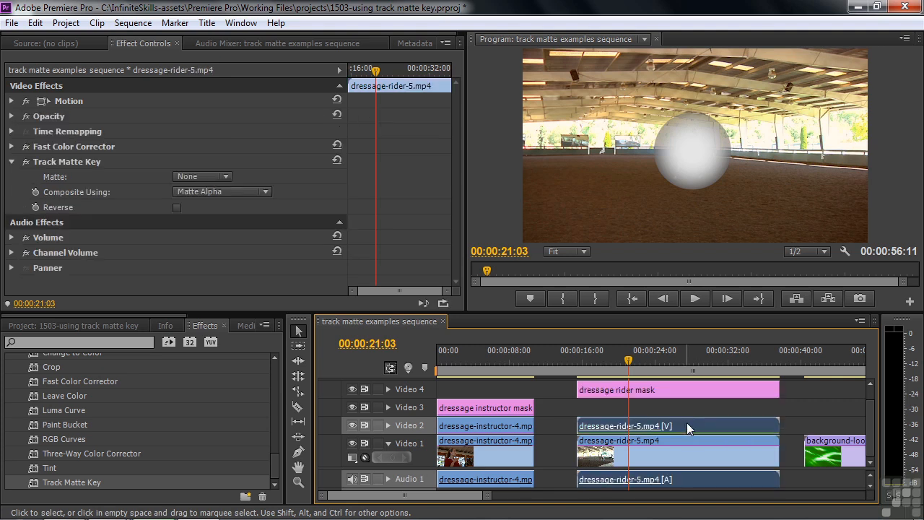
left_click(226, 176)
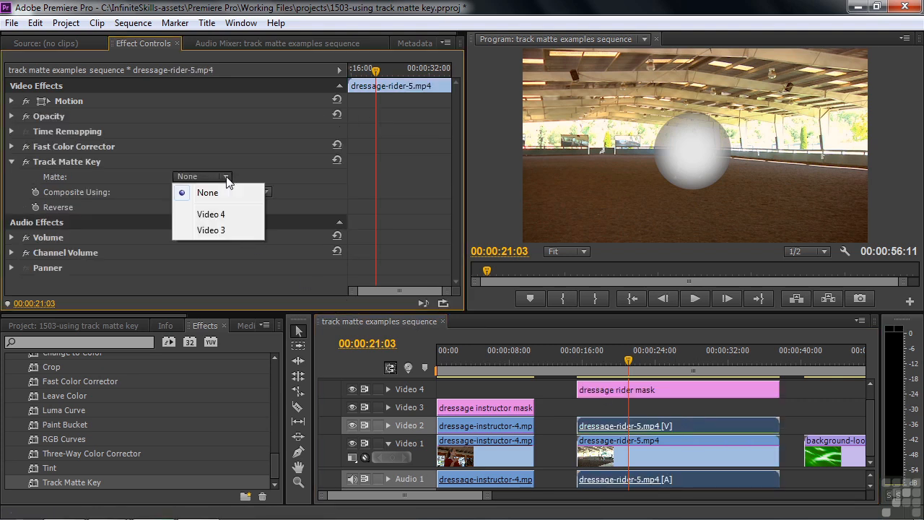
left_click(221, 214)
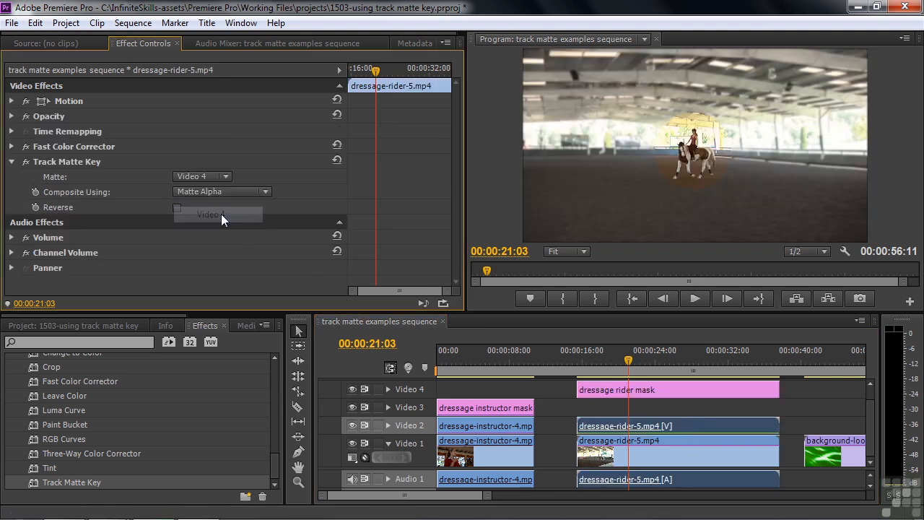
- Set the Track Matte Key to composite using Matte Luma and play the masked rider shot
left_click(266, 192)
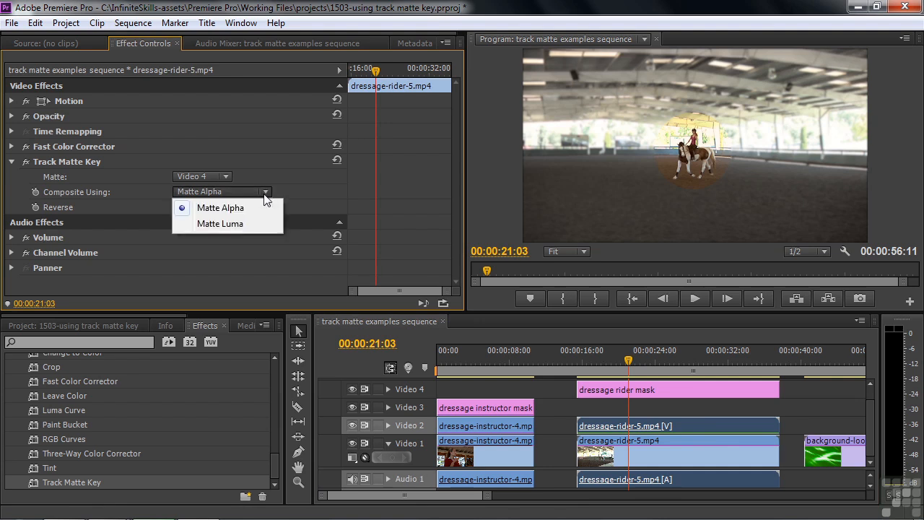
left_click(235, 223)
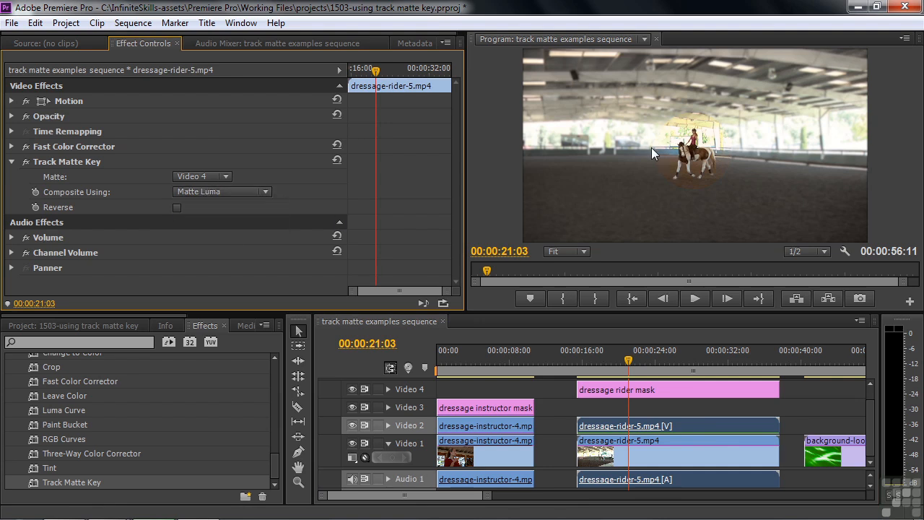
key("space")
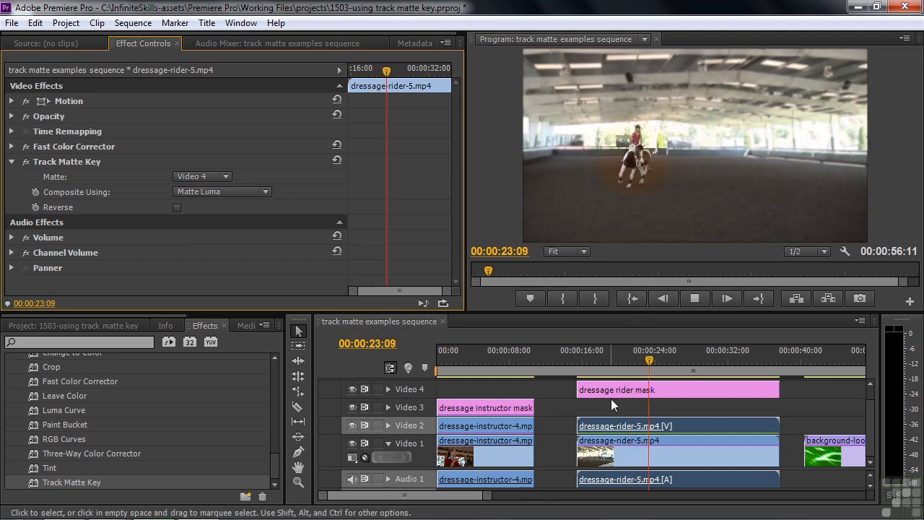
- Darken the Video 1 rider clip by raising its Input Black Level to about 29.6 and lowering its Output White Level to about 196.4
left_click(680, 453)
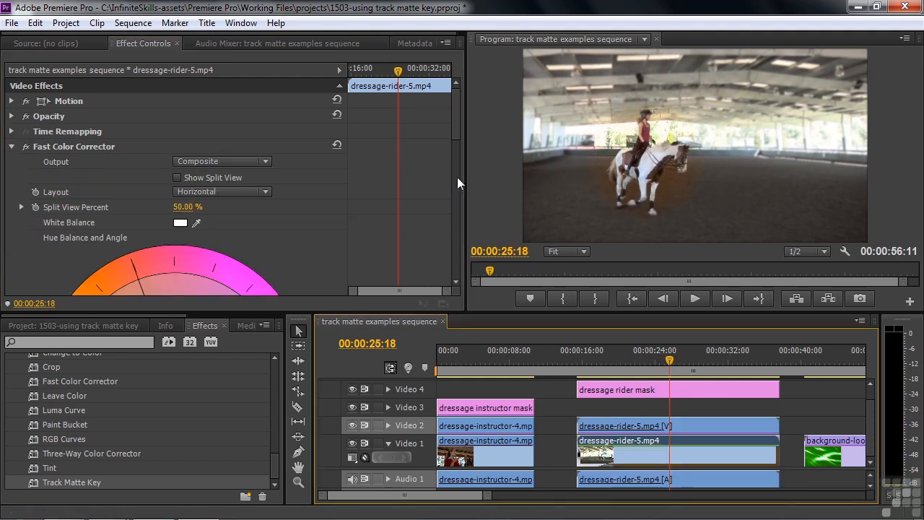
scroll(457, 138, "down", 1)
left_click_drag(457, 138, 449, 256)
left_click_drag(27, 173, 66, 175)
left_click_drag(340, 203, 270, 203)
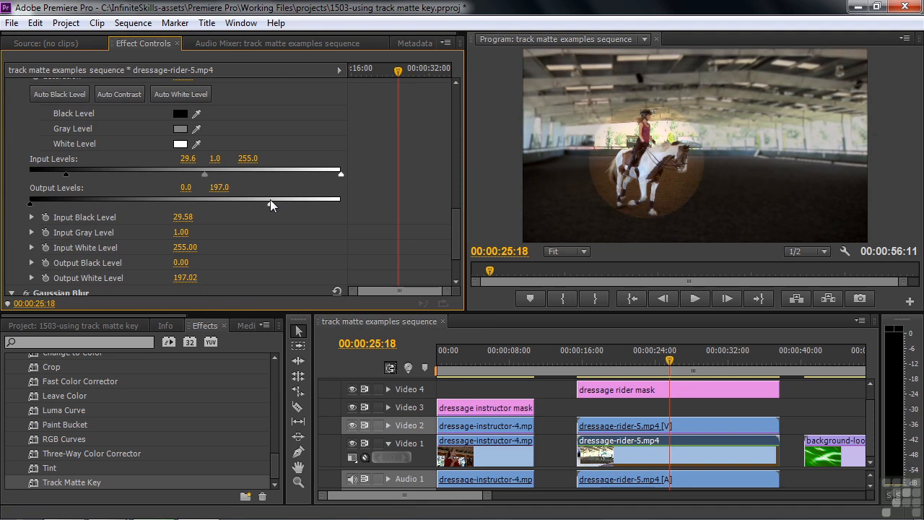
key("space")
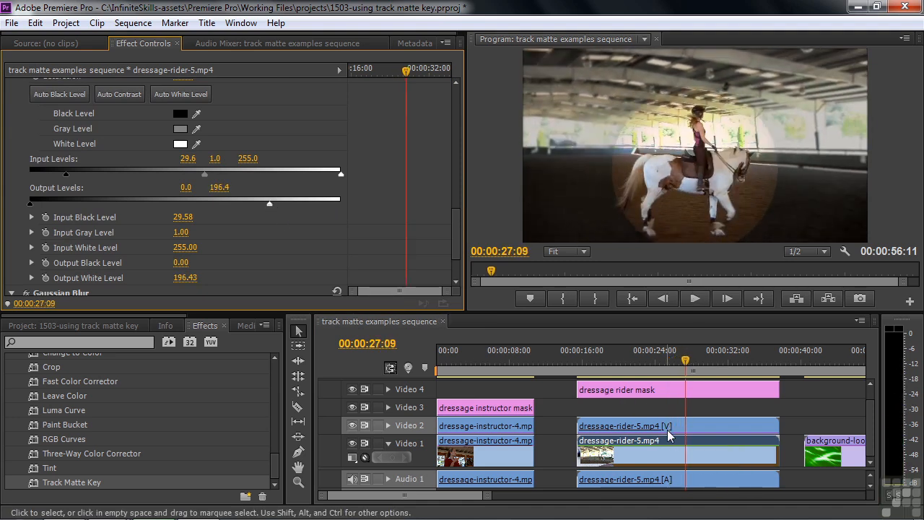
- Apply Gaussian Blur with a Blurriness of 58 to the dressage rider mask and play back the softened edge
left_click(668, 427)
left_click(688, 390)
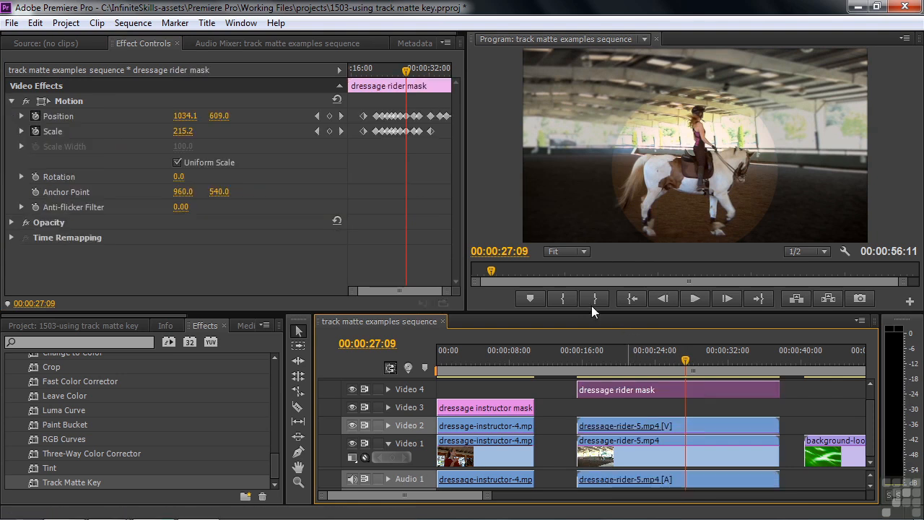
left_click_drag(274, 466, 276, 394)
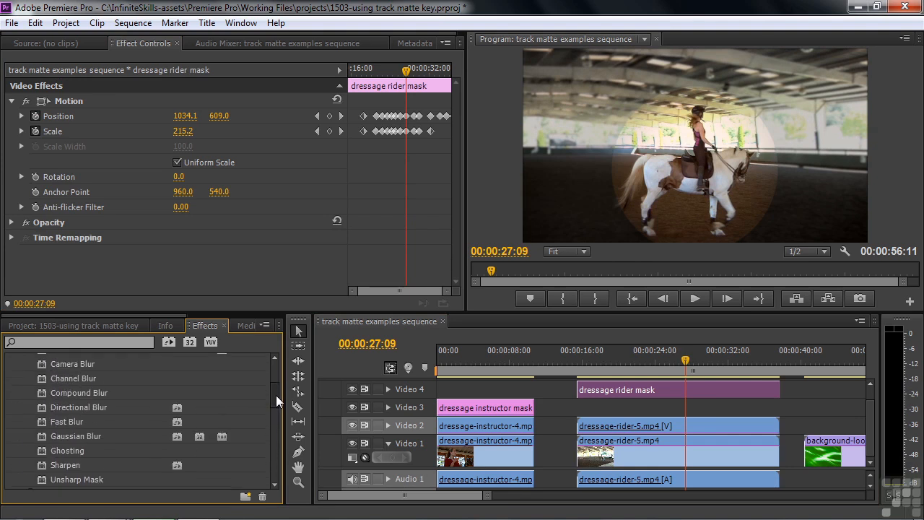
double_click(44, 434)
left_click_drag(179, 269, 219, 269)
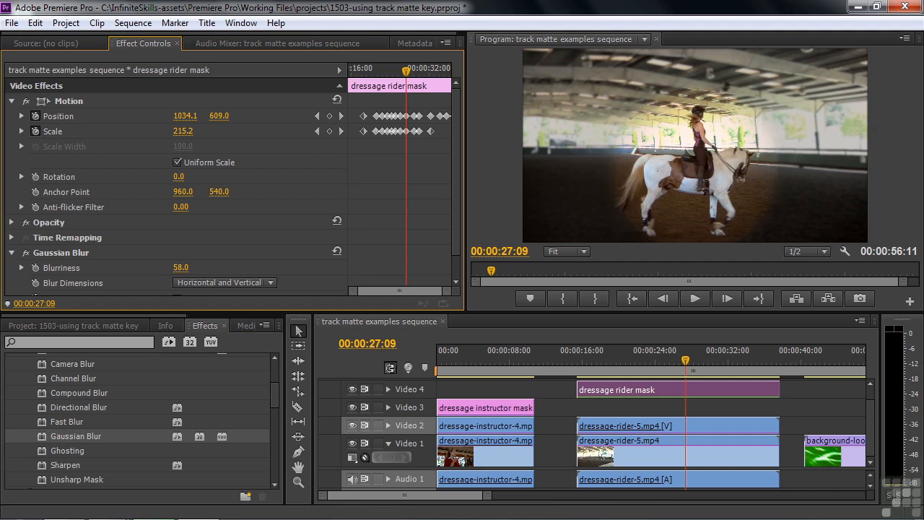
key("space")
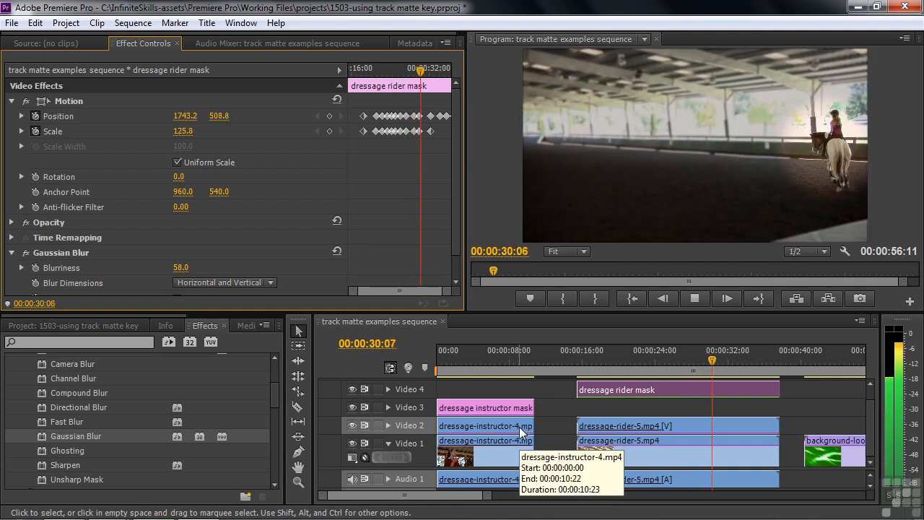
key("space")
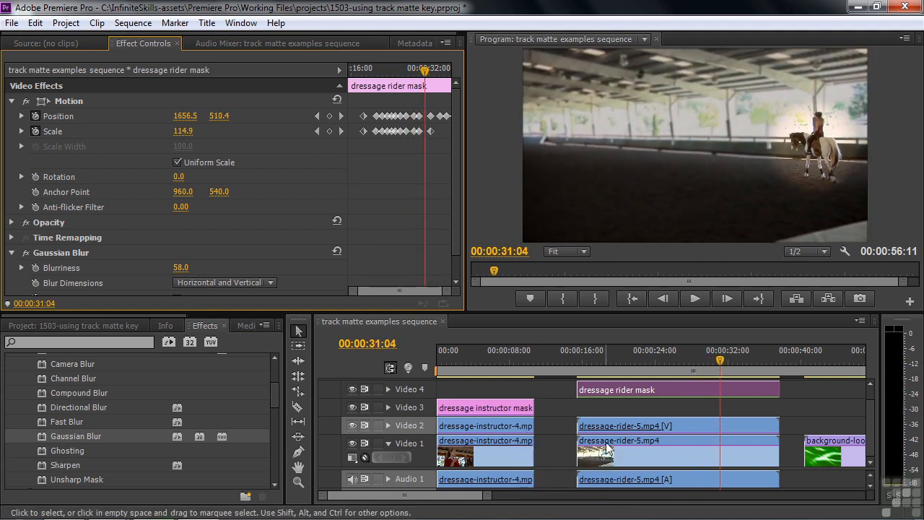
- Replace the Video 1 rider clip with background-looping-1.mp4 starting at 00:00:15:12 and play the composite from 00:00:20:19
left_click(643, 442)
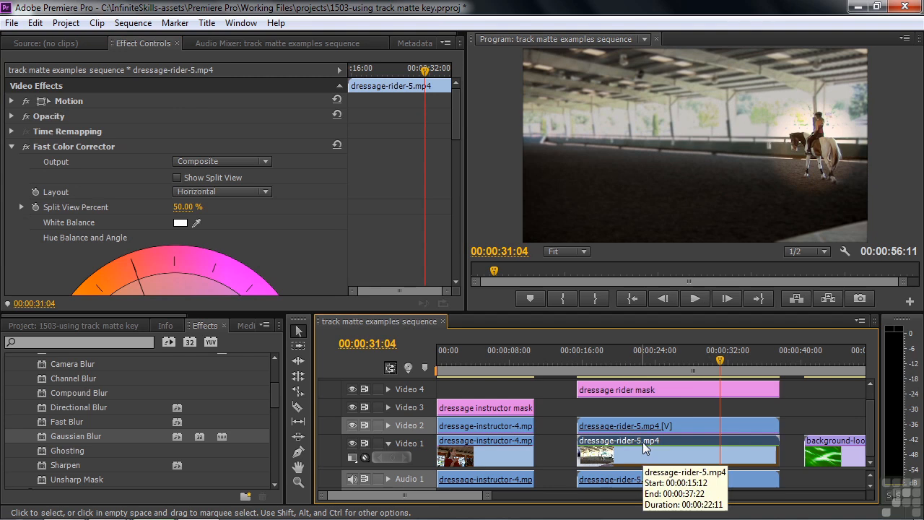
key("Delete")
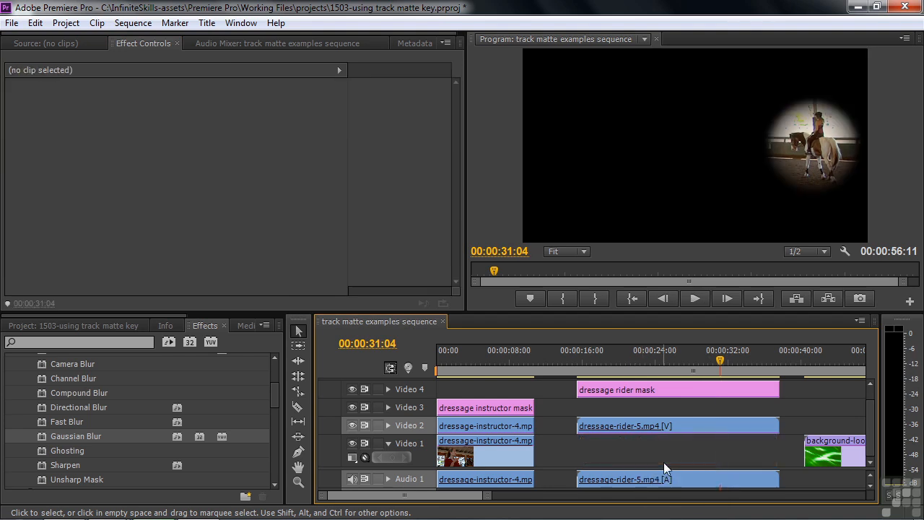
left_click_drag(852, 448, 635, 456)
left_click_drag(719, 355, 624, 370)
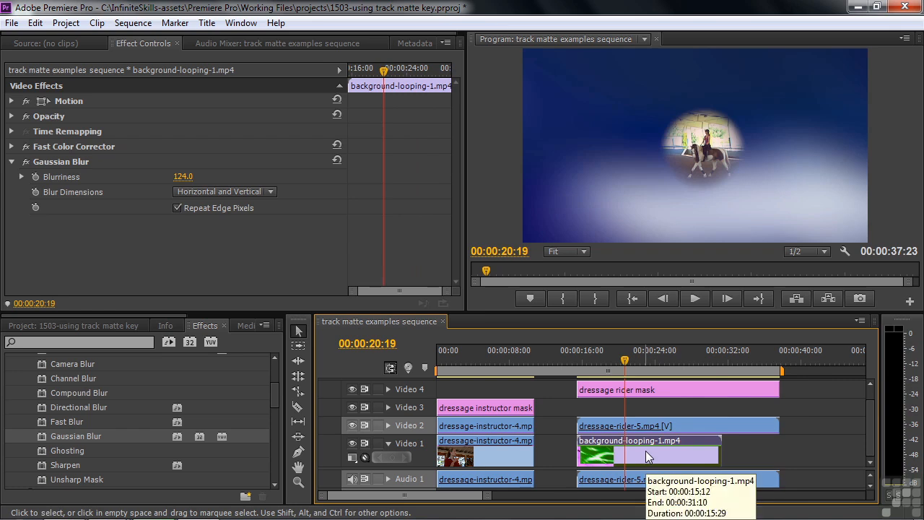
key("space")
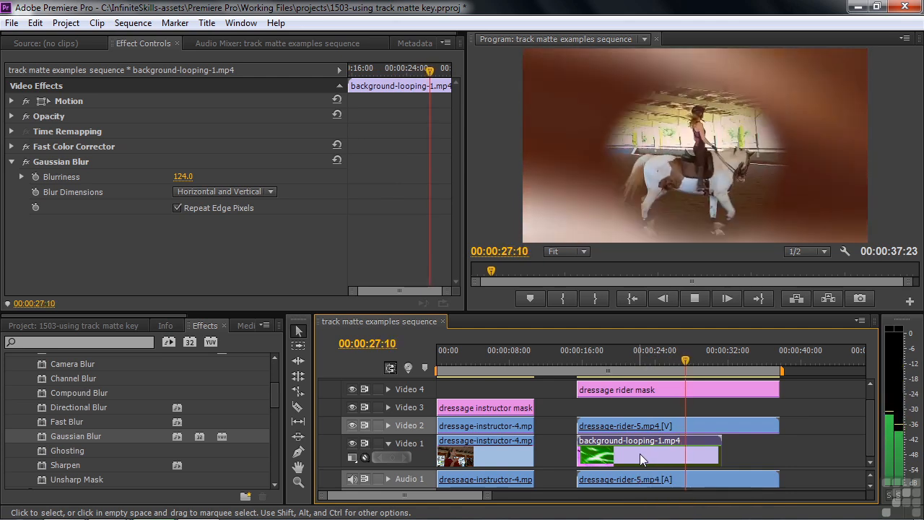
key("space")
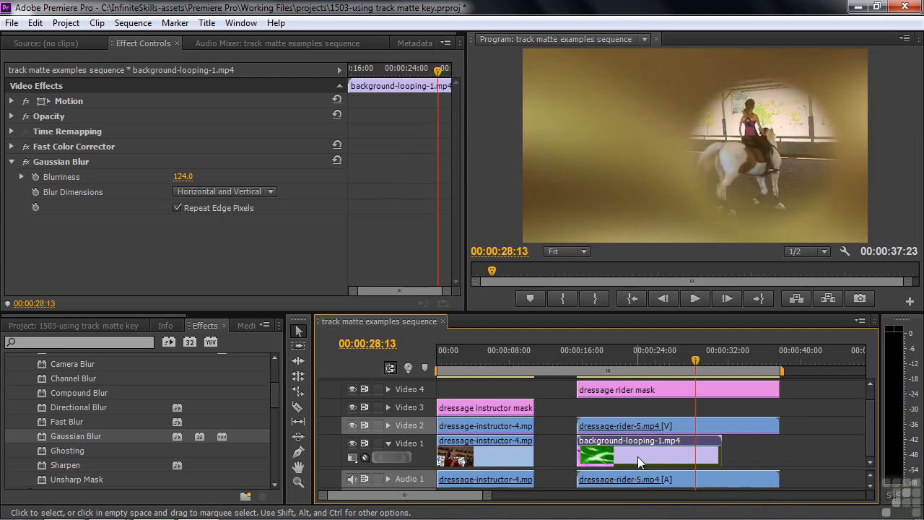